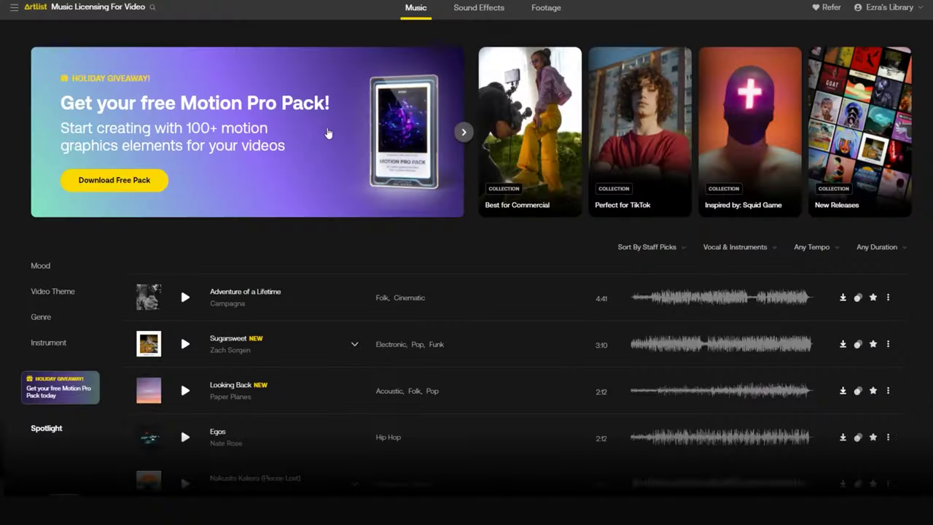
# - Browse the music catalogue and filter it to the Rock genre, High tempo and Instrumental tracks
pyautogui.click(327, 129)
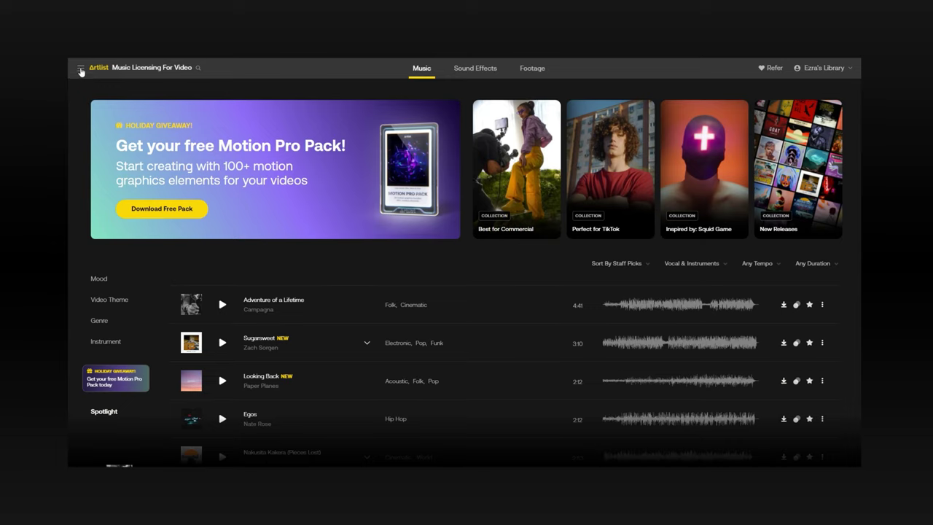
pyautogui.click(80, 70)
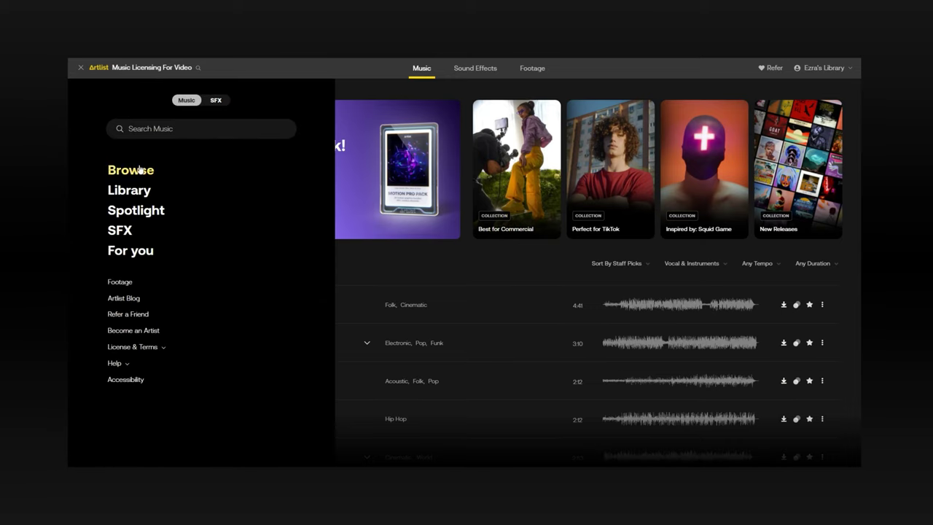
pyautogui.click(140, 170)
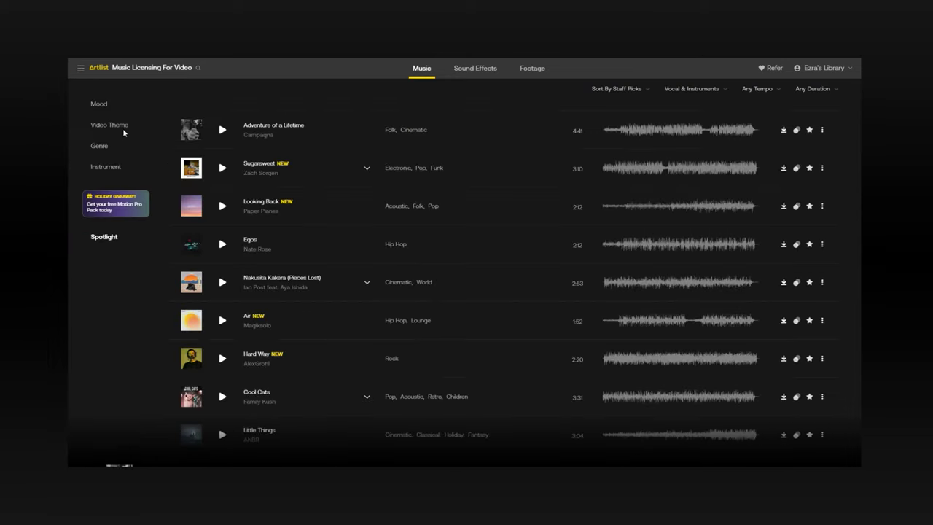
pyautogui.click(99, 146)
pyautogui.scroll(-5, 204, 238)
pyautogui.click(241, 402)
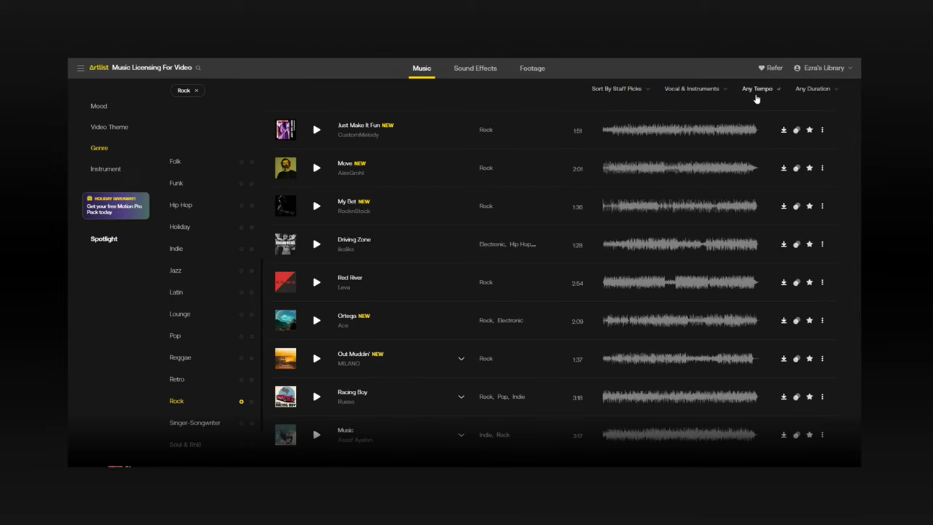
pyautogui.click(748, 148)
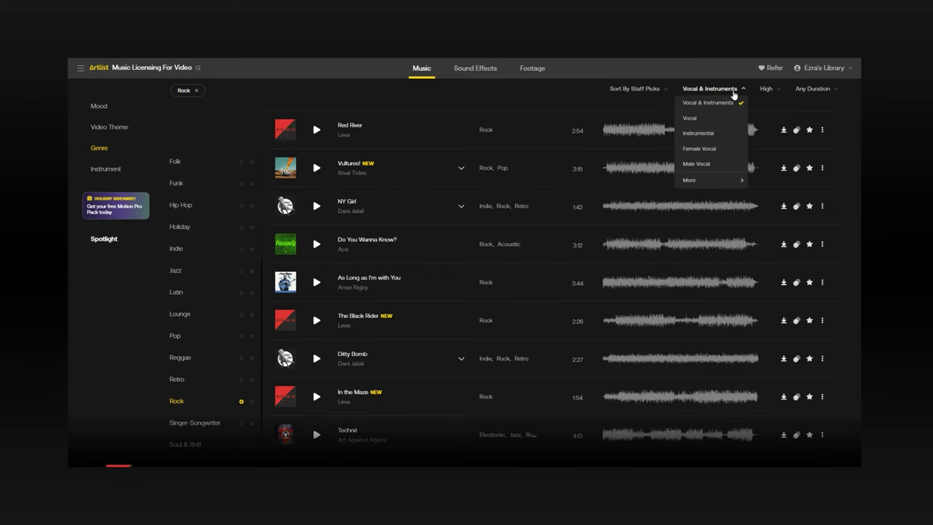
pyautogui.click(708, 134)
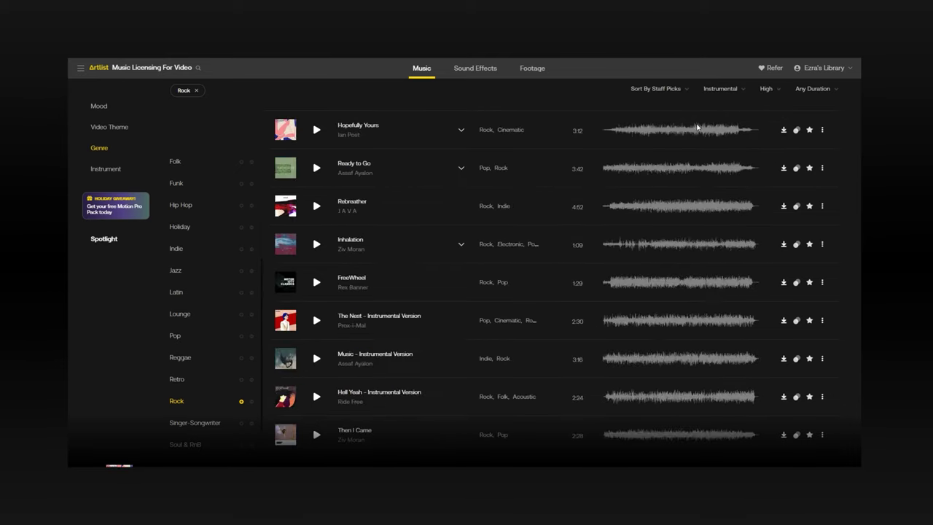
# - Search the Artgrid stock footage for "snowboard" and open The Snowboarder collection
pyautogui.click(338, 234)
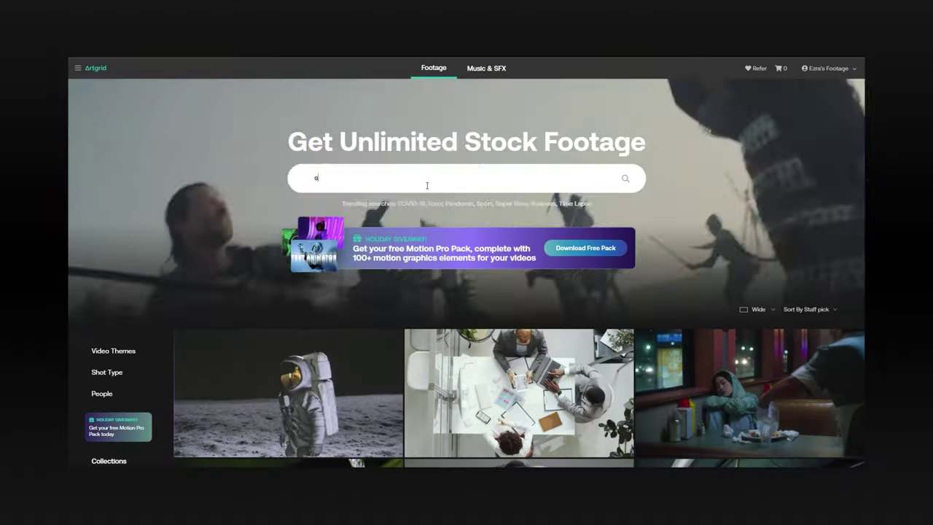
pyautogui.write('board')
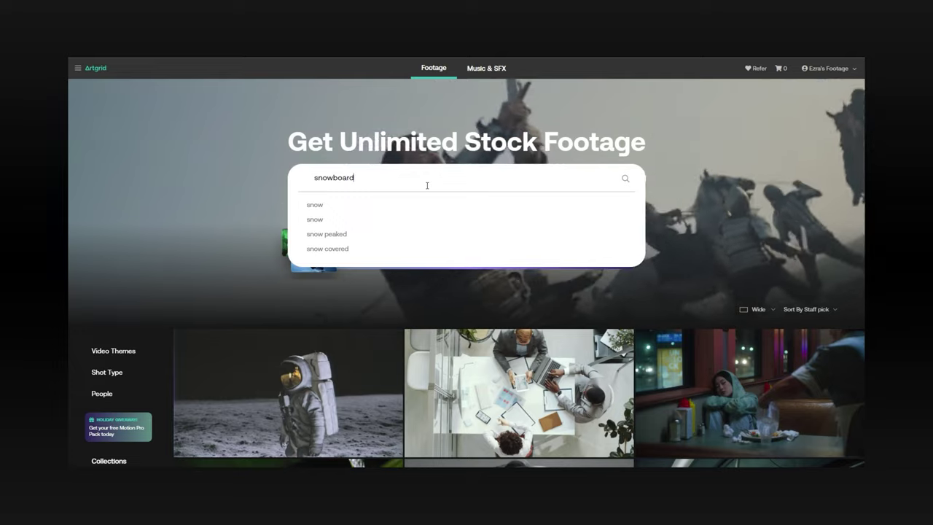
pyautogui.press('Return')
pyautogui.click(623, 345)
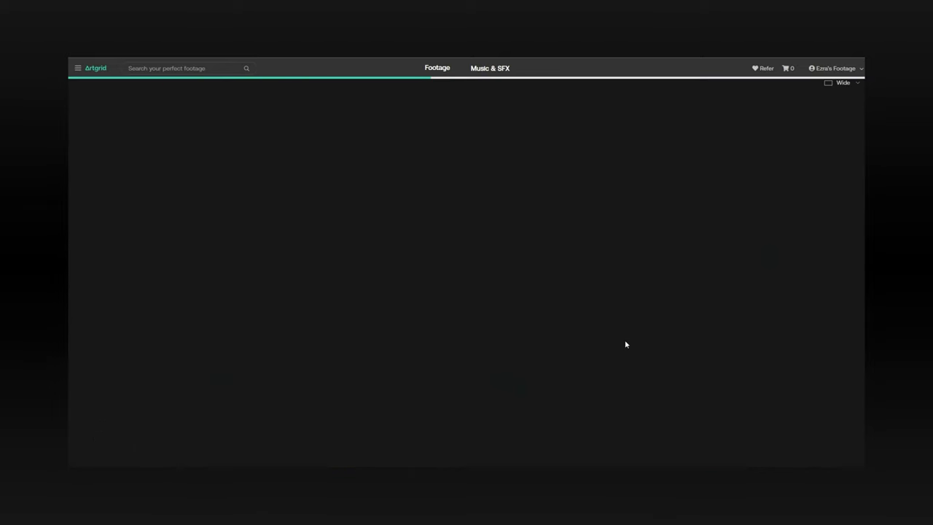
# - Look through the clips in The Snowboarder collection for suitable workshop and mountain shots
pyautogui.scroll(-6, 516, 279)
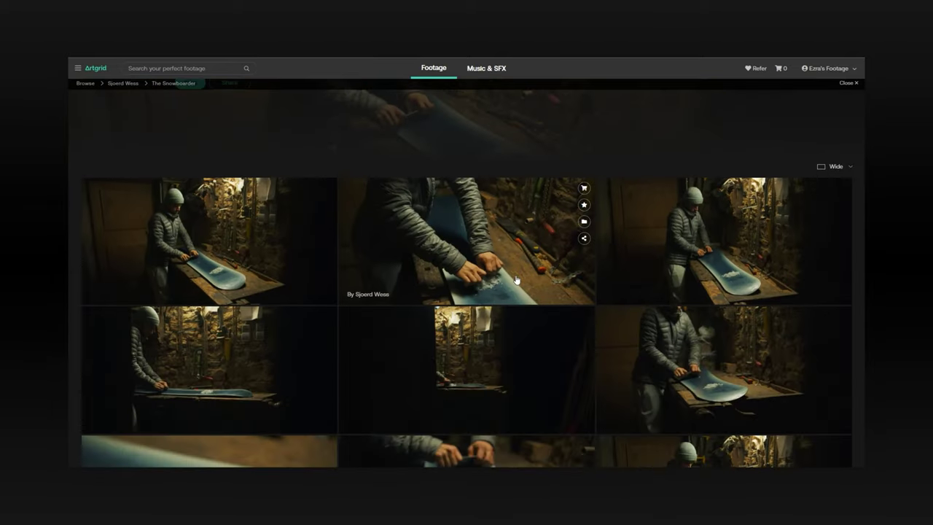
pyautogui.scroll(-5, 513, 278)
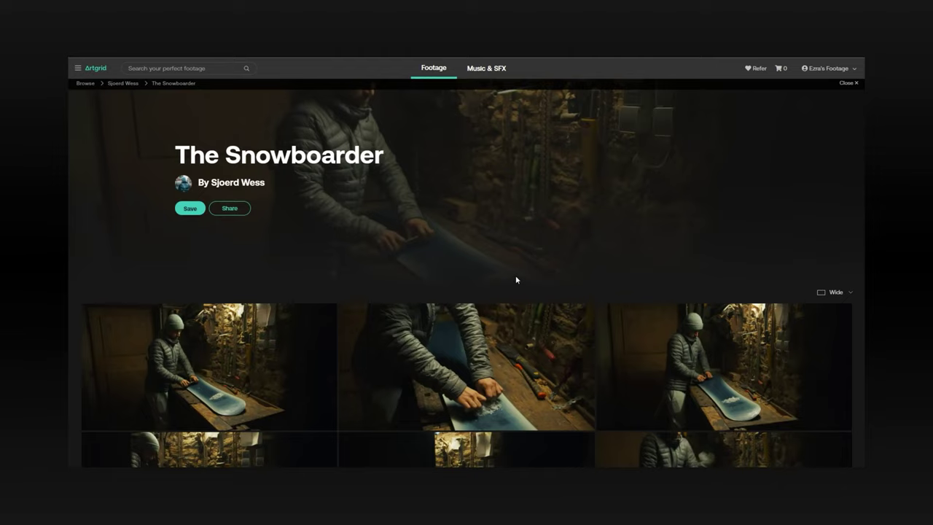
pyautogui.scroll(-2, 516, 280)
pyautogui.scroll(-8, 516, 280)
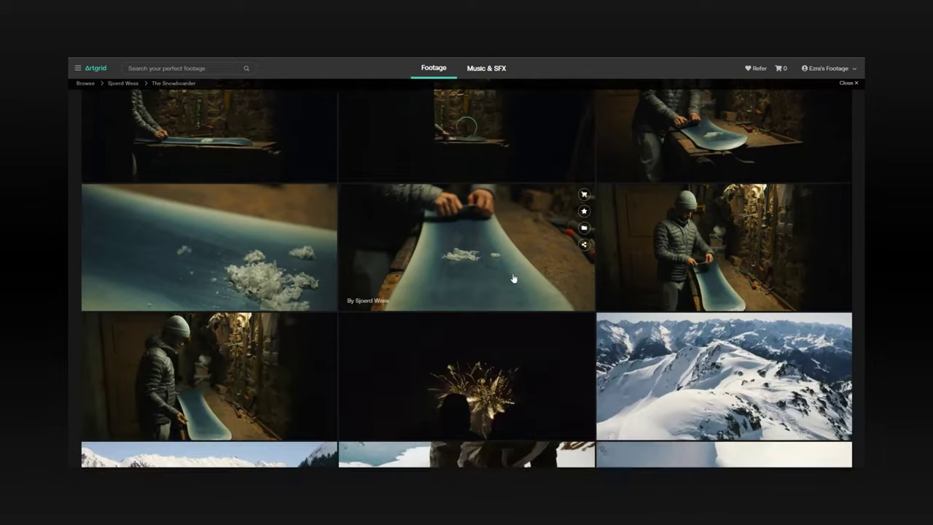
pyautogui.scroll(-4, 514, 278)
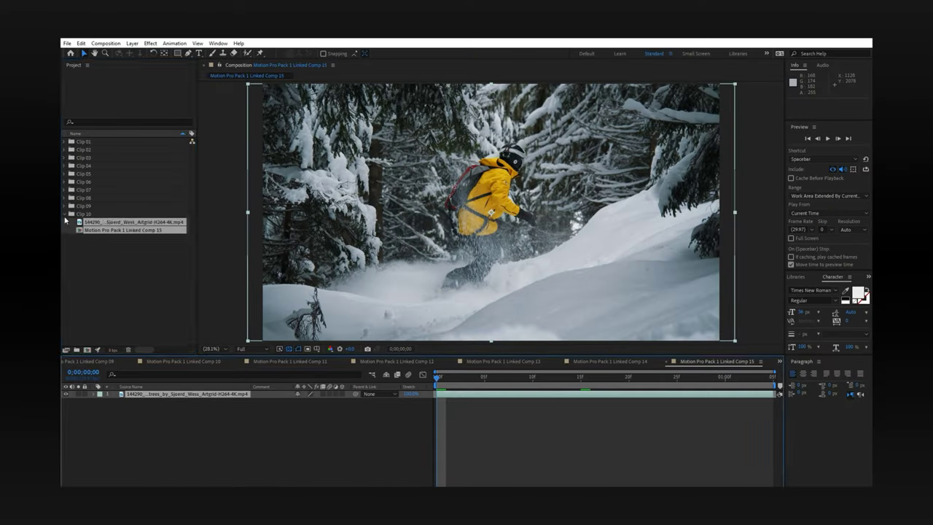
# - Switch to After Effects and add a new project folder alongside the numbered Clip folders
pyautogui.hotkey('ctrl', 'alt', 'shift', 'n')
pyautogui.write('C')
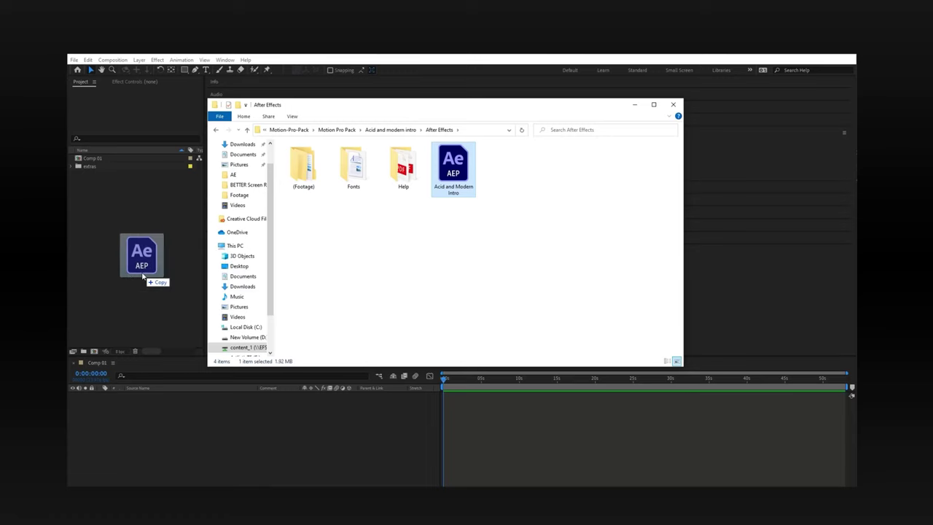
# - Import the Acid and Modern Intro, MA_Active Type Sport Intro_AE and MA_Simple VHS Titles Logo_ template projects into the current project
pyautogui.moveTo(143, 275); pyautogui.dragTo(141, 271)
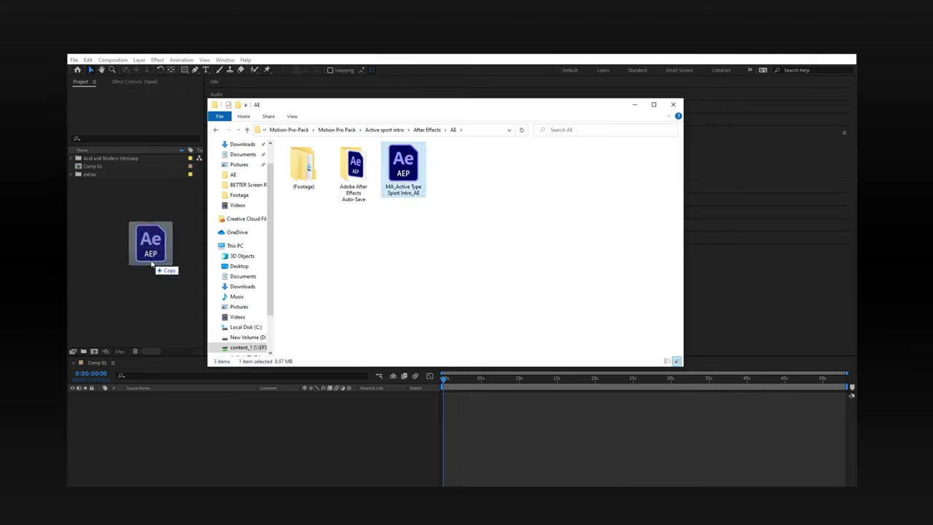
pyautogui.moveTo(153, 266); pyautogui.dragTo(149, 264)
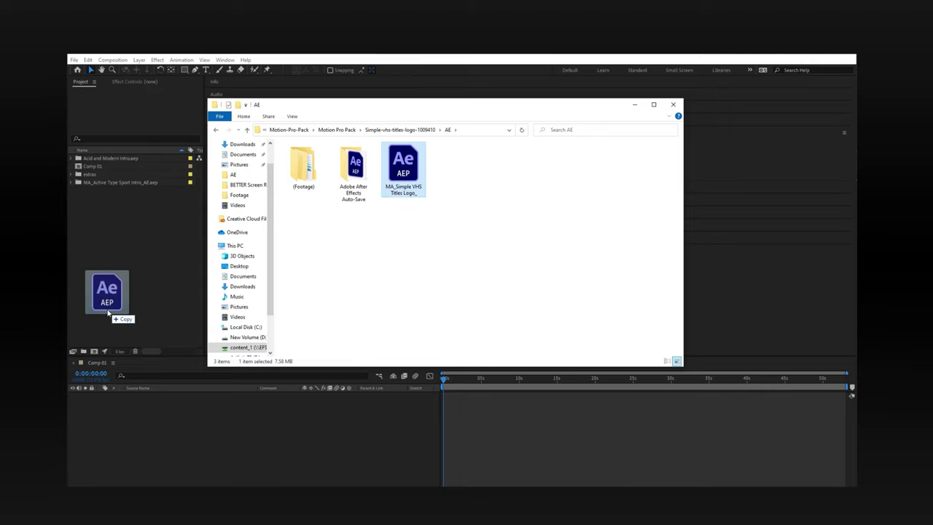
pyautogui.moveTo(108, 314); pyautogui.dragTo(131, 292)
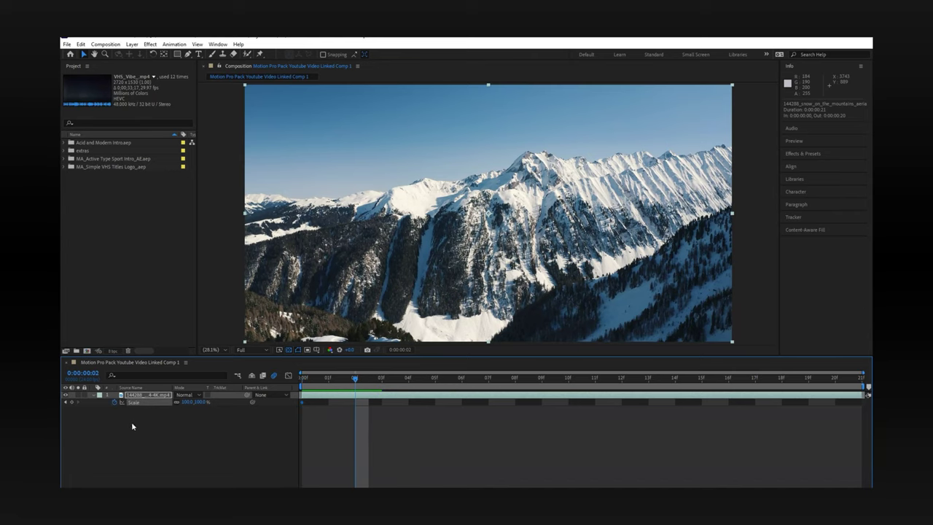
# - Keyframe the mountain clip's scale at 130% on frame 2 and open the scale animation in the Graph Editor
pyautogui.click(215, 442)
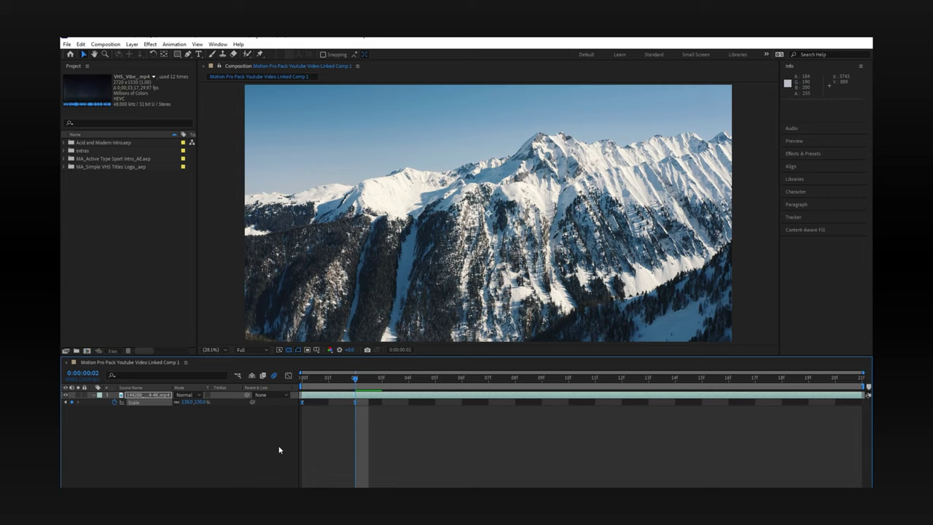
pyautogui.press('F4')
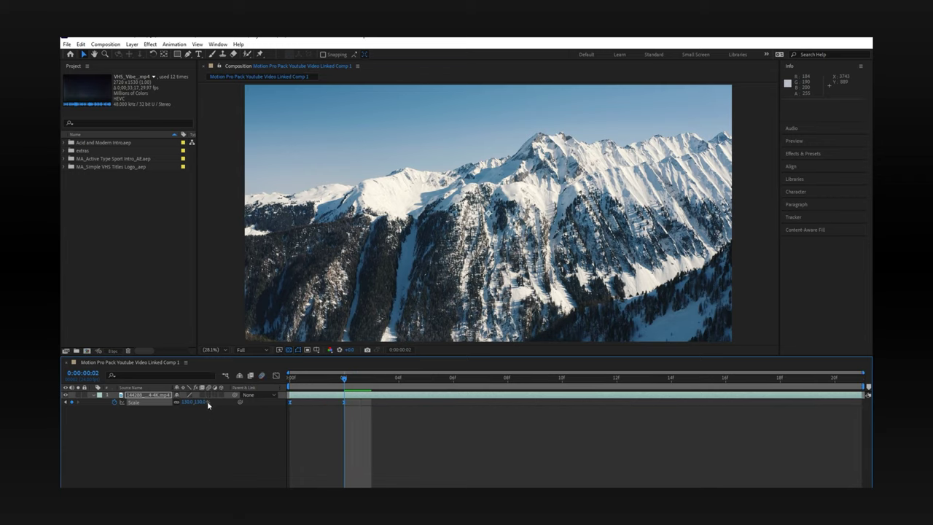
pyautogui.click(276, 376)
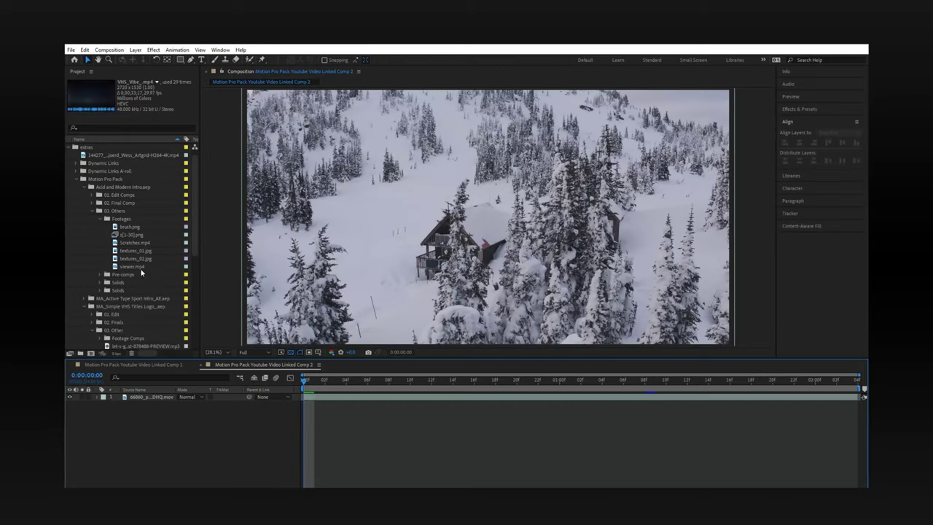
# - Overlay viewer.mp4 on the snowy cabin clip, enlarged to fill the frame with the Screen blend mode, and preview the result
pyautogui.moveTo(139, 267); pyautogui.dragTo(218, 404)
pyautogui.press('s')
pyautogui.click(188, 397)
pyautogui.click(235, 262)
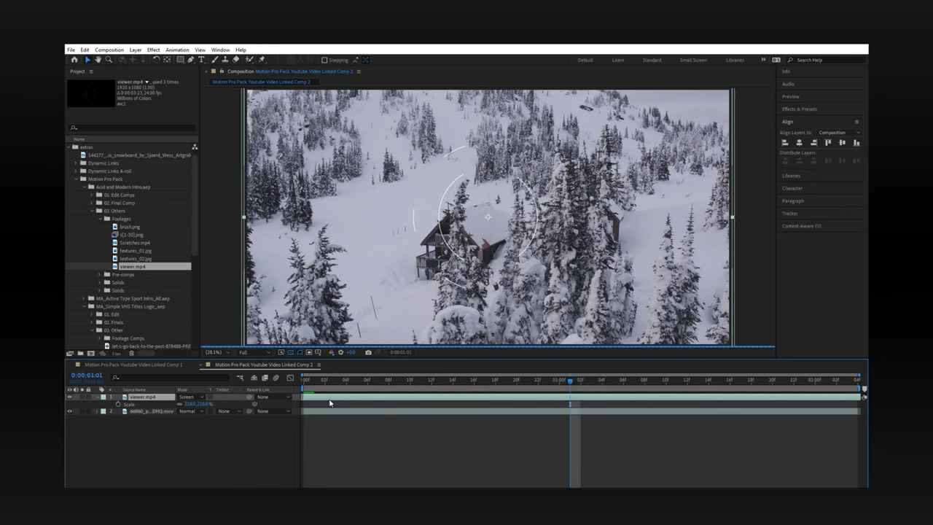
pyautogui.click(356, 382)
pyautogui.moveTo(357, 381); pyautogui.dragTo(409, 383)
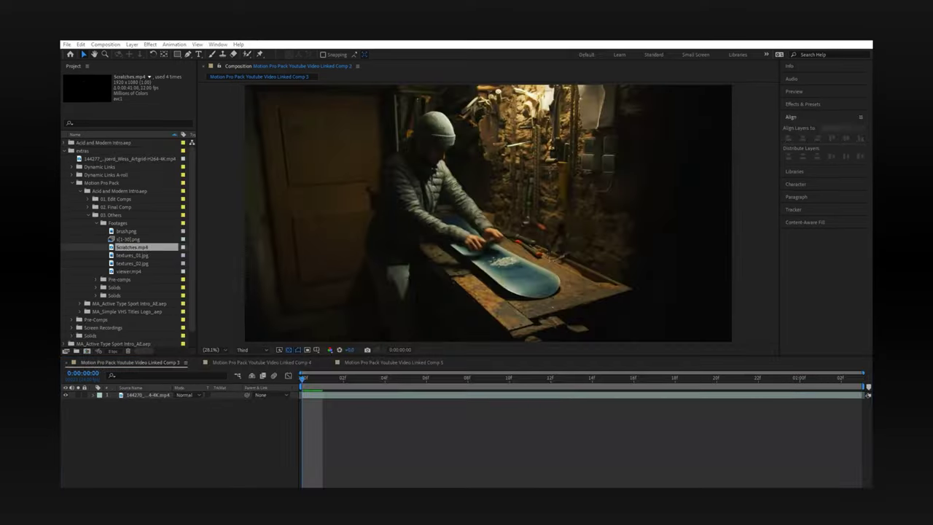
# - Check the clips in linked comps 4 and 5, and return to linked comp 3
pyautogui.click(262, 361)
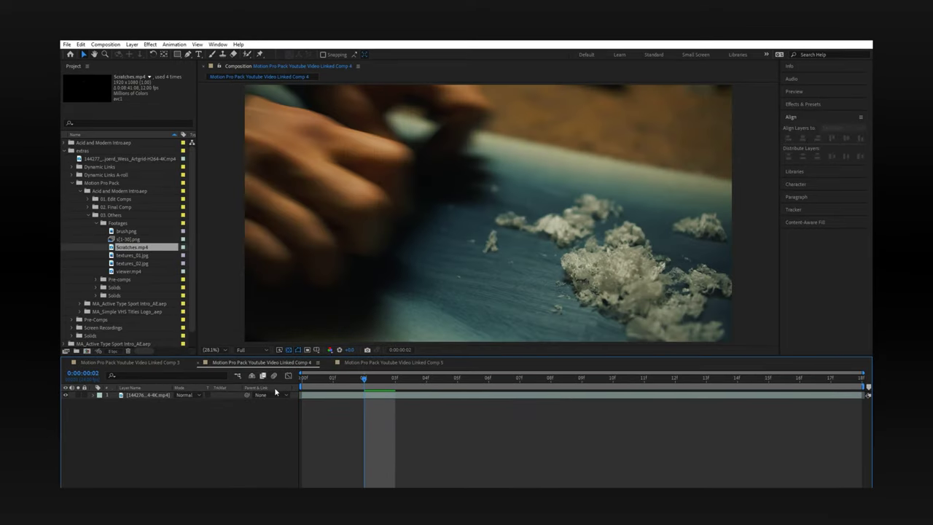
pyautogui.click(381, 365)
pyautogui.click(168, 363)
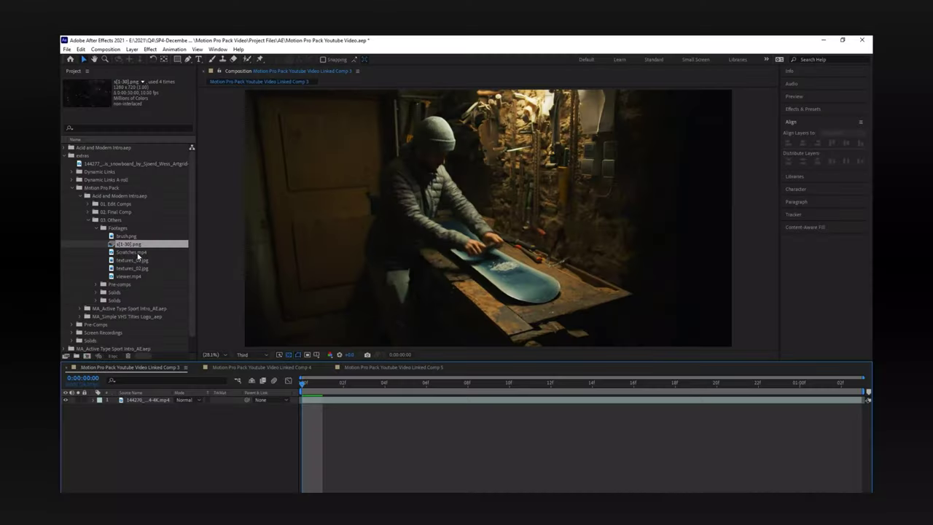
# - Overlay Scratches.mp4 on the snowboard workshop clip, scaled to fill the frame with the Screen blend mode
pyautogui.moveTo(131, 251); pyautogui.dragTo(194, 406)
pyautogui.press('s')
pyautogui.click(190, 400)
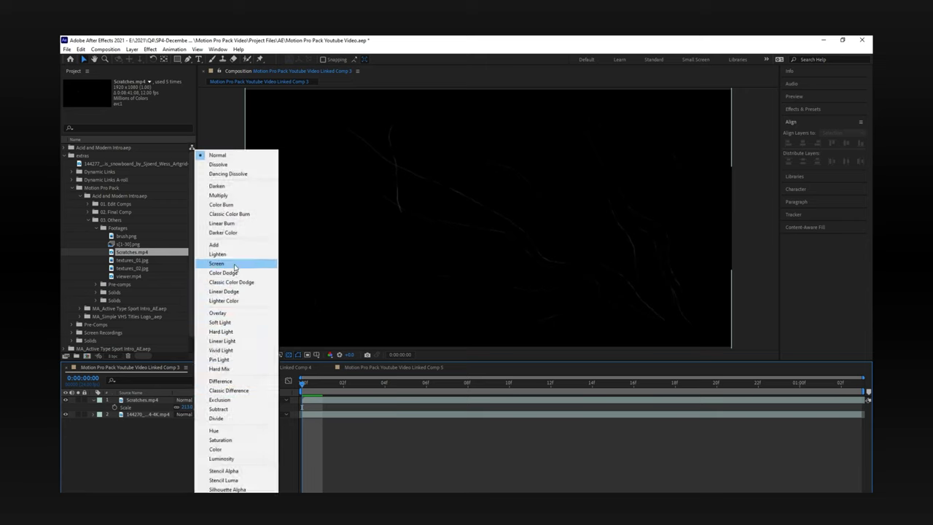
pyautogui.click(211, 263)
# - Add the s[1-30].png sequence above the workshop clip, scale it to the frame, and set its blend mode to Screen
pyautogui.moveTo(128, 243); pyautogui.dragTo(198, 406)
pyautogui.press('s')
pyautogui.click(193, 400)
pyautogui.click(211, 265)
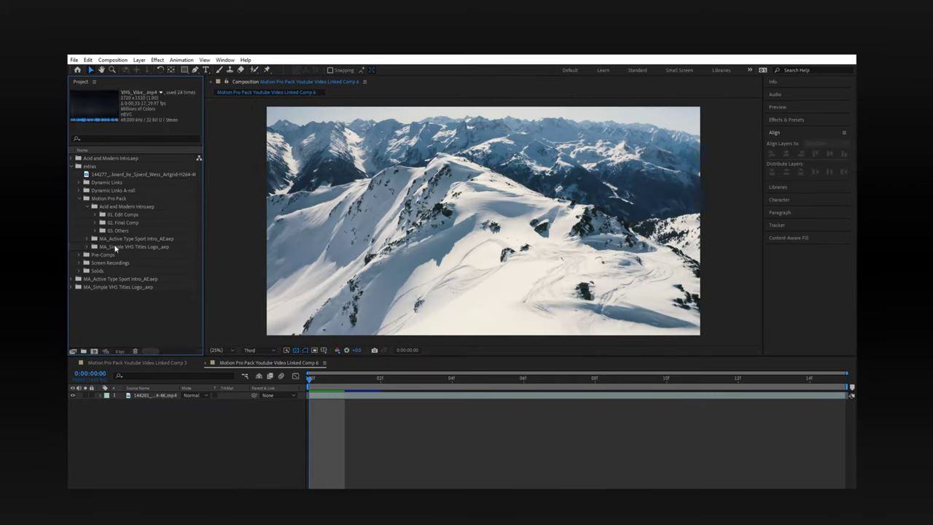
# - Place VHS_Vibe_.mp4 from the MA_Simple VHS Titles Logo_ folder above the snowy peak clip and scale it to 153%
pyautogui.click(95, 248)
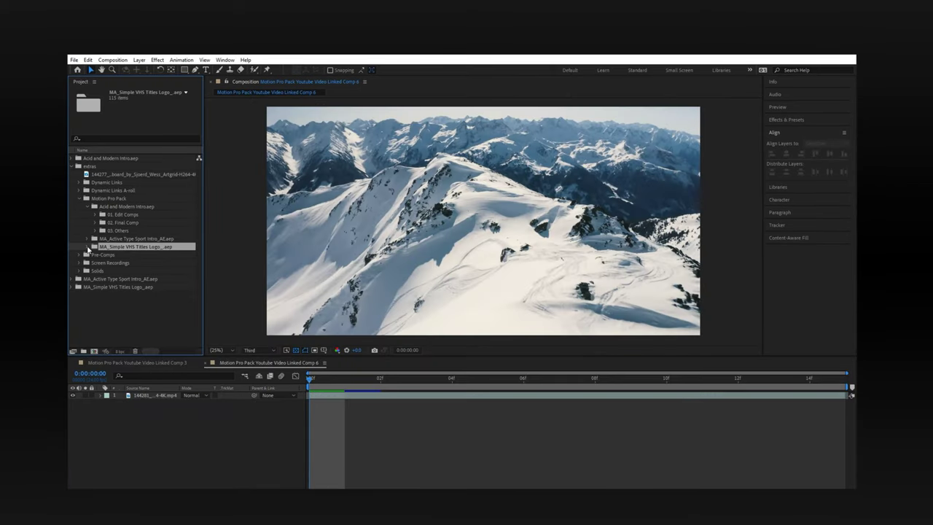
pyautogui.click(87, 248)
pyautogui.scroll(-2, 110, 255)
pyautogui.moveTo(152, 304); pyautogui.dragTo(219, 402)
pyautogui.press('s')
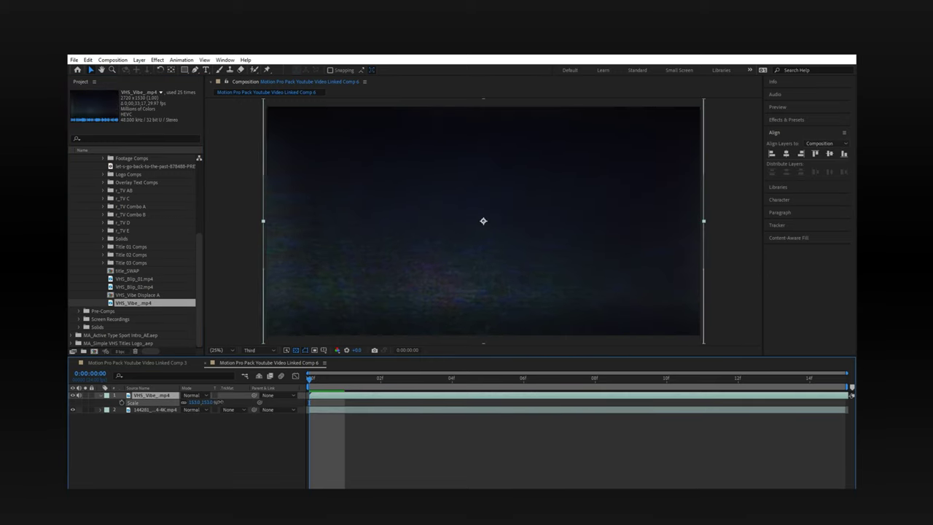
# - Set the VHS_Vibe_.mp4 layer's blend mode to Screen and duplicate the layer
pyautogui.click(197, 398)
pyautogui.click(231, 265)
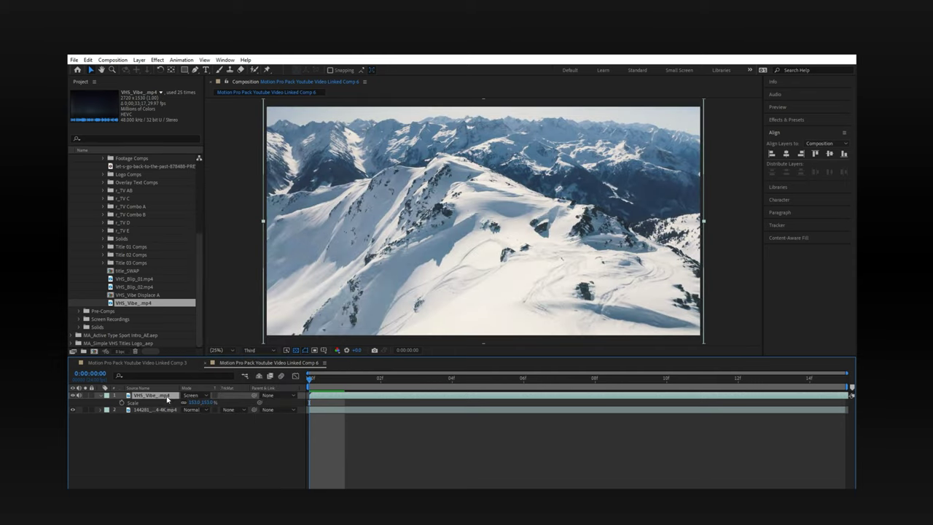
pyautogui.hotkey('ctrl', 'd')
pyautogui.press('s')
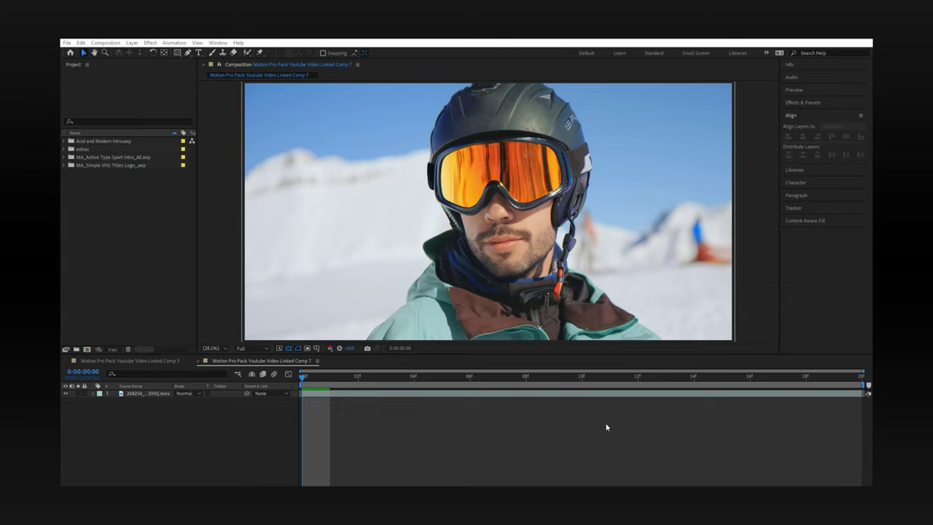
# - Overlay VHS_Vibe_.mp4 on the close-up of the man in ski goggles, at 200% scale with the Screen blend mode
pyautogui.click(65, 165)
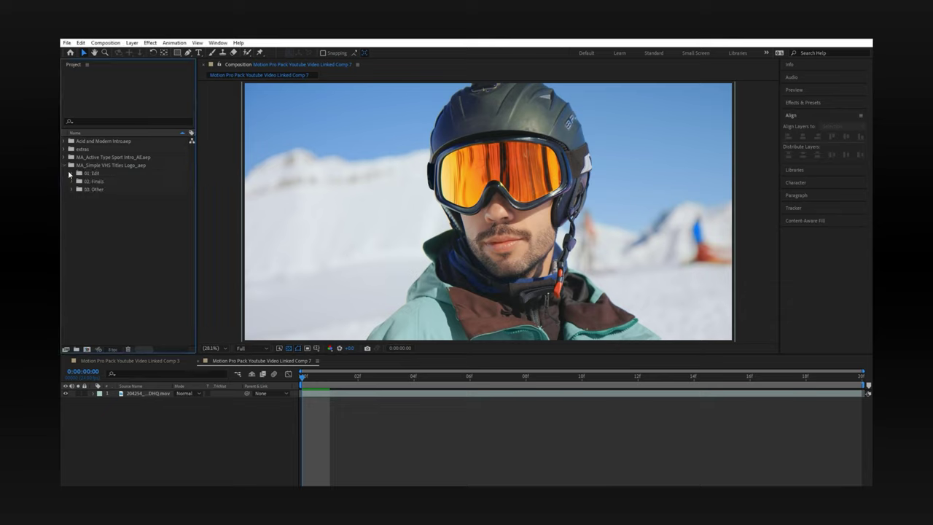
pyautogui.click(72, 189)
pyautogui.moveTo(124, 337); pyautogui.dragTo(151, 400)
pyautogui.press('s')
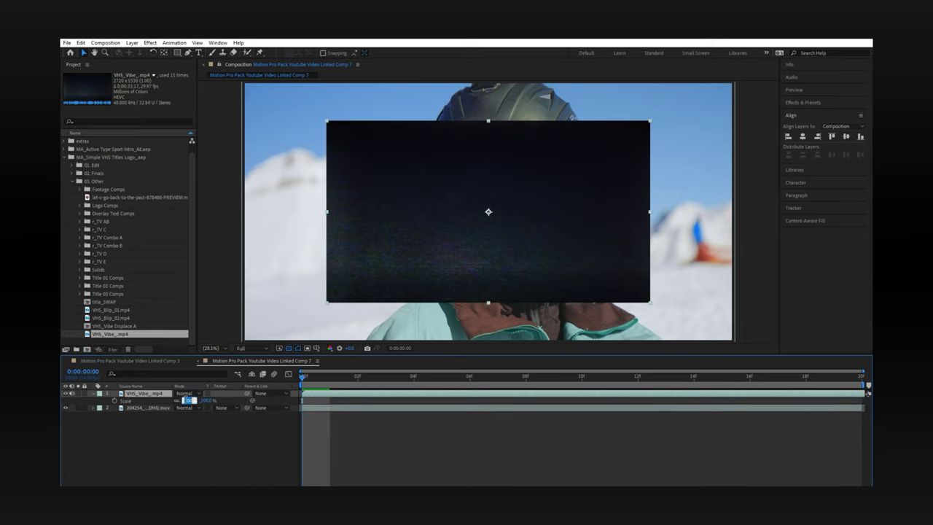
pyautogui.press('Return')
pyautogui.click(184, 397)
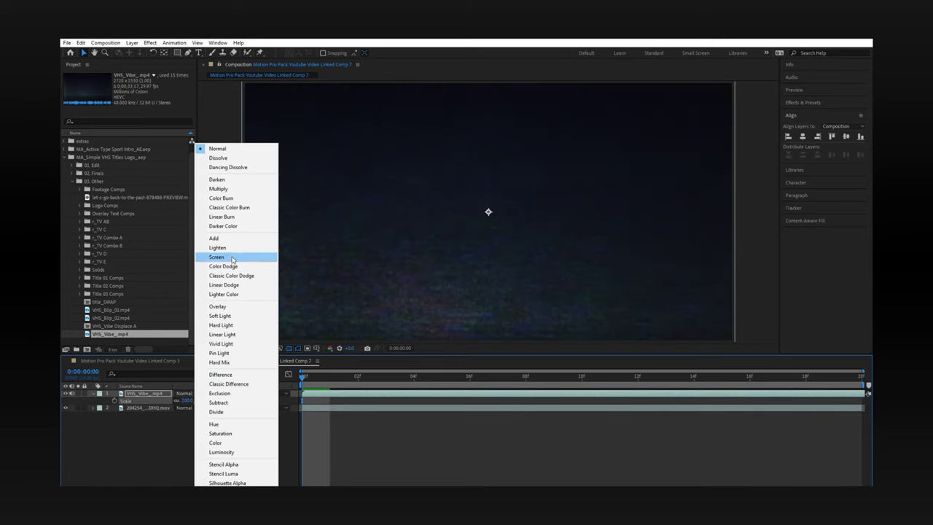
pyautogui.click(219, 258)
pyautogui.click(95, 394)
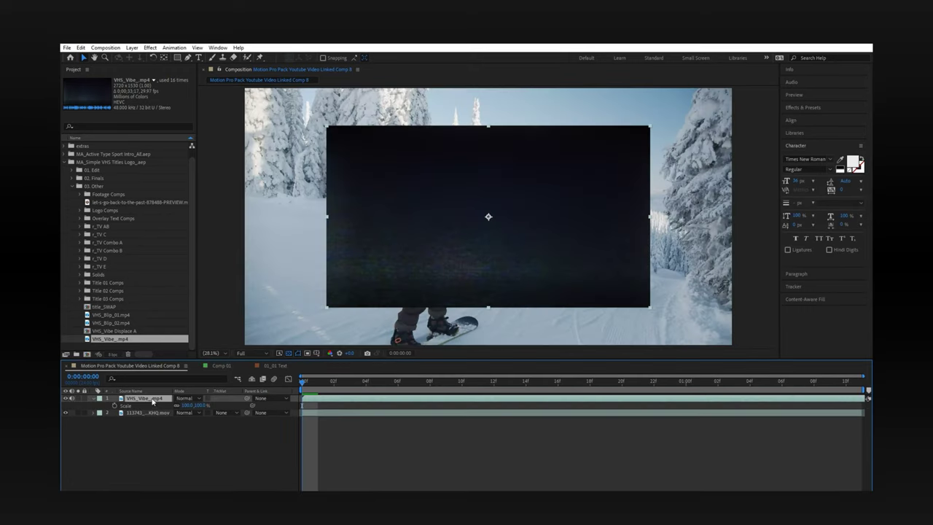
# - Scale the VHS_Vibe_.mp4 layer to 151% over the forest snowboarding clip and change its blend mode
pyautogui.moveTo(194, 405); pyautogui.dragTo(207, 406)
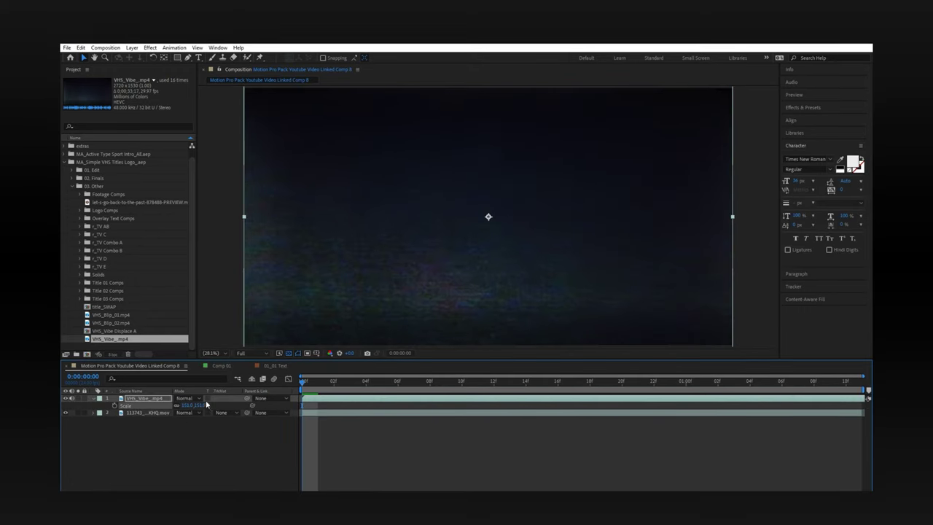
pyautogui.click(184, 398)
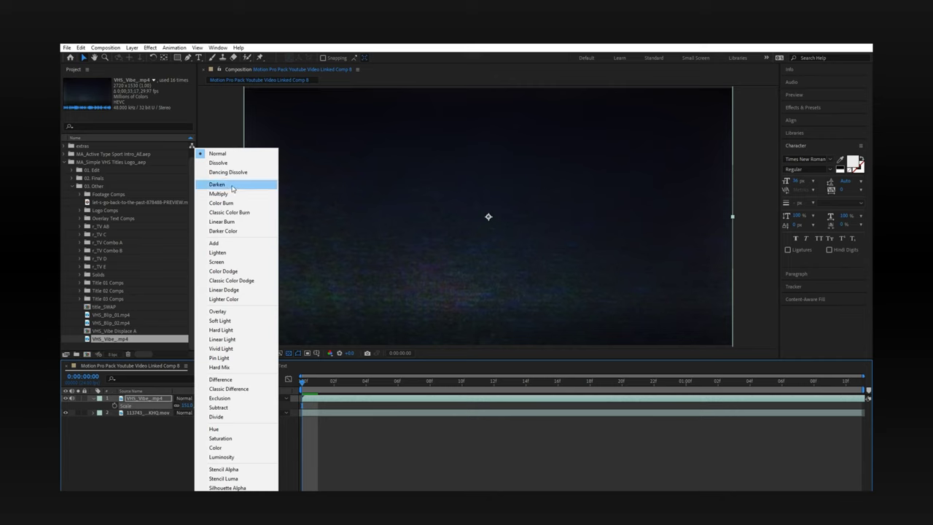
pyautogui.click(224, 271)
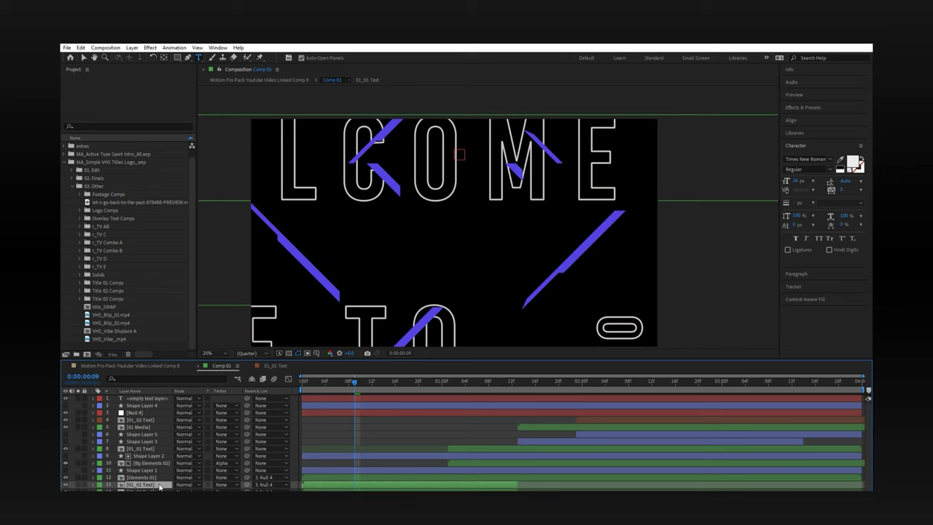
# - Replace the text in Comp 01's 01_01 Text composition with "IT'S YOUR TIME"
pyautogui.doubleClick(159, 484)
pyautogui.click(380, 292)
pyautogui.hotkey('ctrl', 'a')
pyautogui.write("IT'S YOUR TIME")
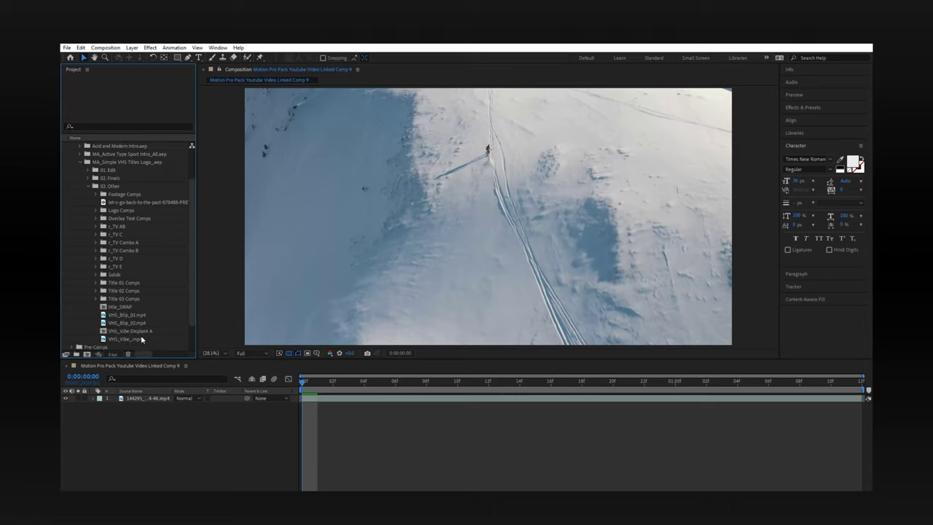
# - Place VHS_Vibe_.mp4 above the aerial slope clip, scale it to fill the frame, and set its blend mode to Screen
pyautogui.moveTo(138, 340); pyautogui.dragTo(161, 404)
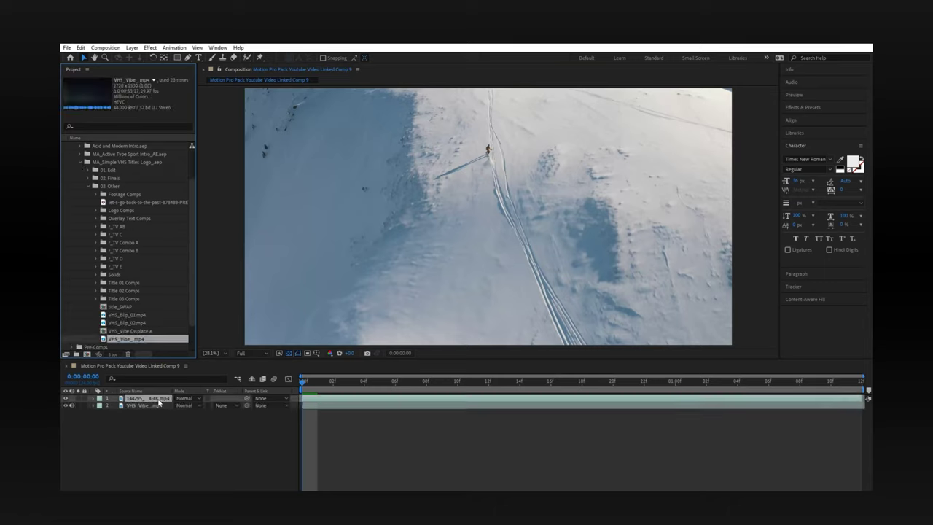
pyautogui.press('s')
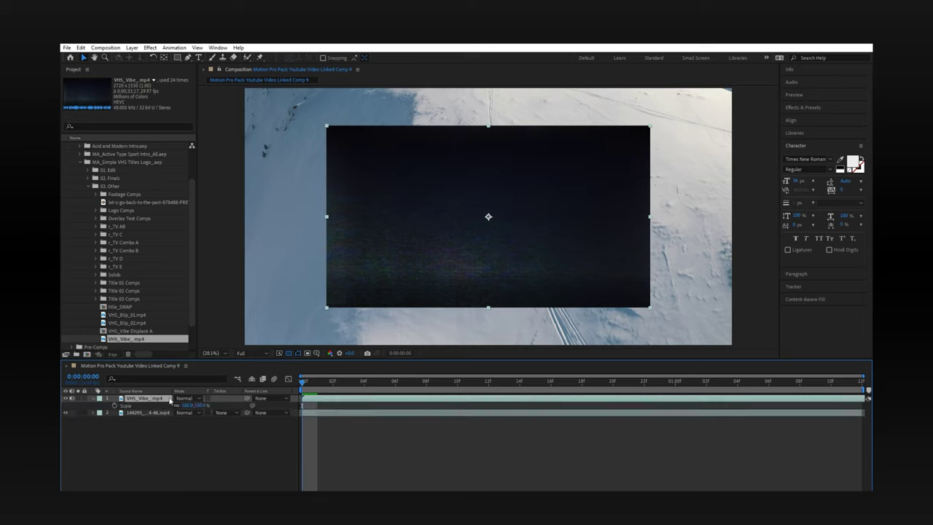
pyautogui.moveTo(191, 405); pyautogui.dragTo(209, 407)
pyautogui.click(185, 399)
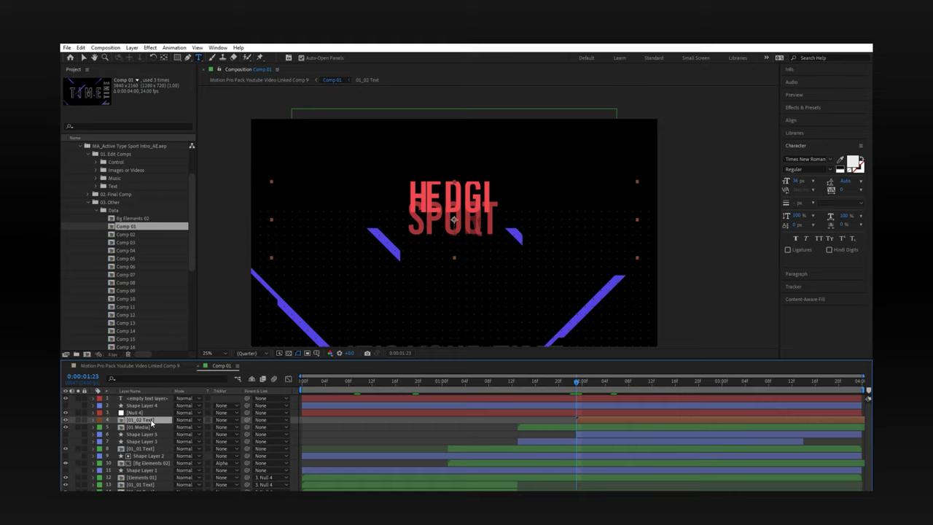
# - Replace the text in 01_02 Text with "OWN THE MOUNTAIN" and scrub through the title over the aerial slope clip
pyautogui.doubleClick(149, 421)
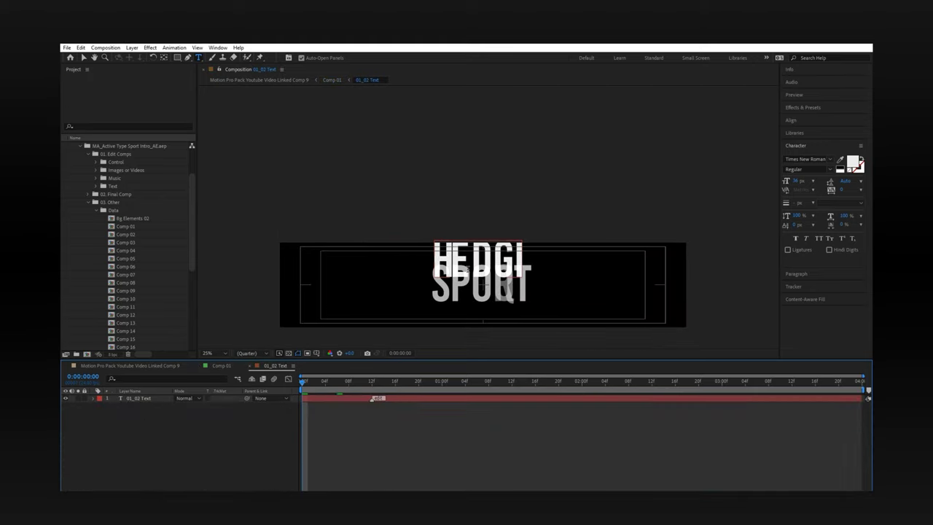
pyautogui.doubleClick(468, 281)
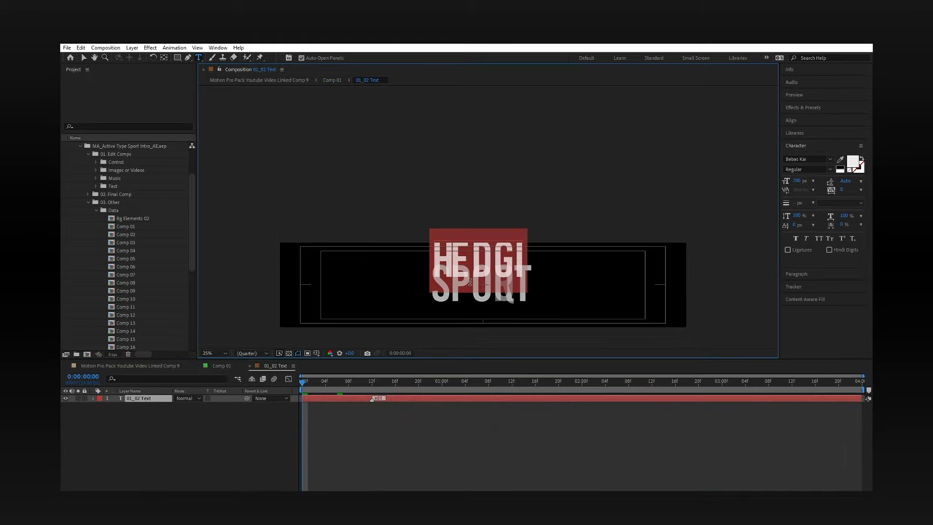
pyautogui.write('OWN THE MOUNTAIN')
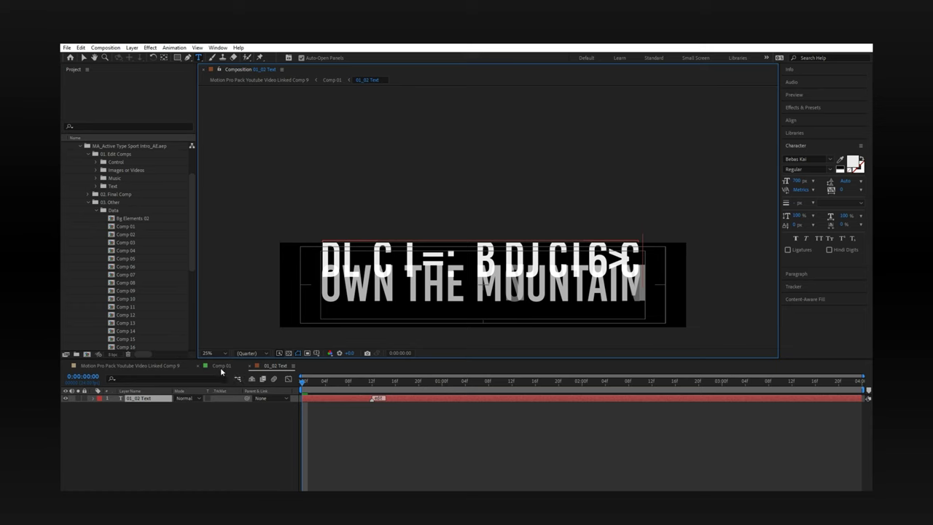
pyautogui.click(221, 368)
pyautogui.click(155, 364)
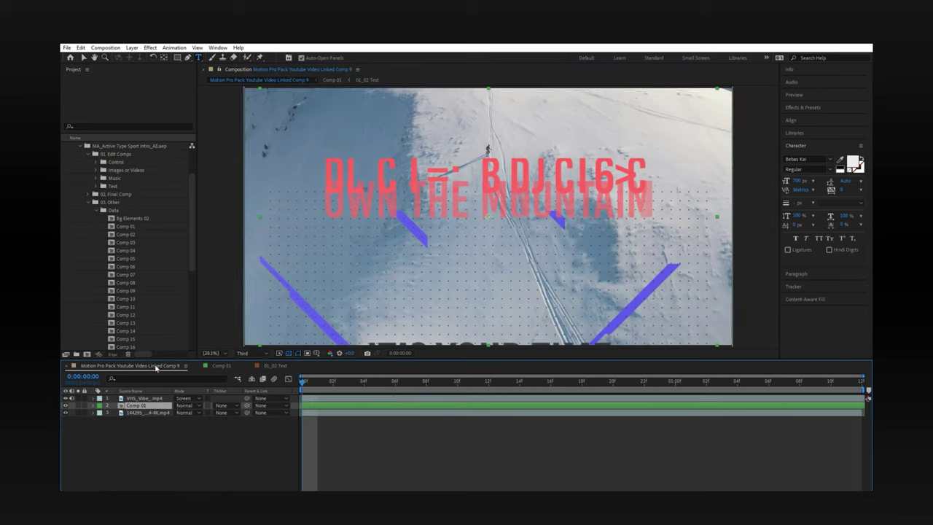
pyautogui.moveTo(304, 383); pyautogui.dragTo(398, 386)
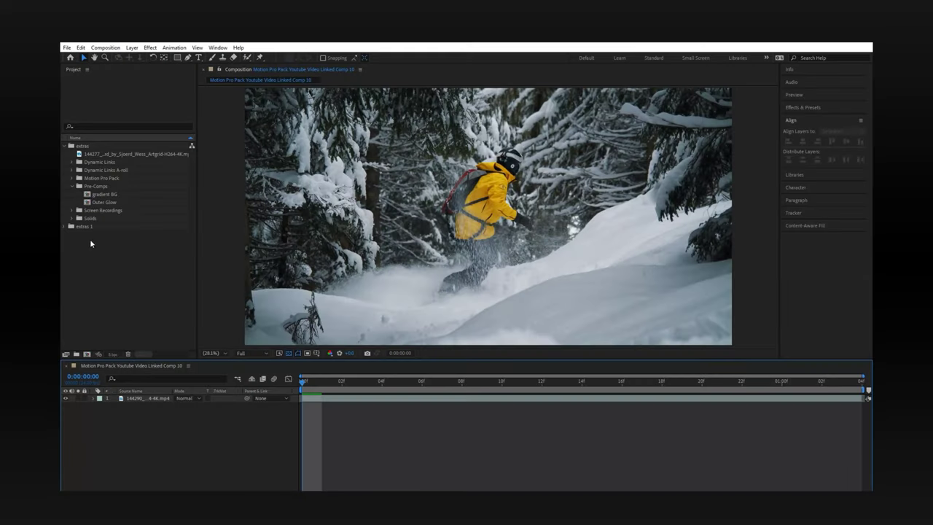
# - Change Comp 03's titles to "MORE CONTROL" in 03_01 Text and "MORE SPEED" in 03_02 Text
pyautogui.click(72, 219)
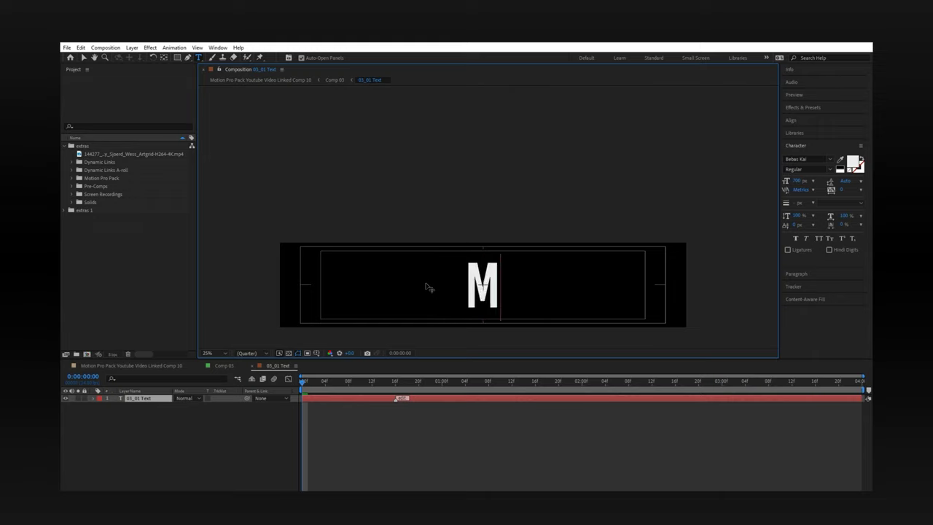
pyautogui.write('ORE CONTROL')
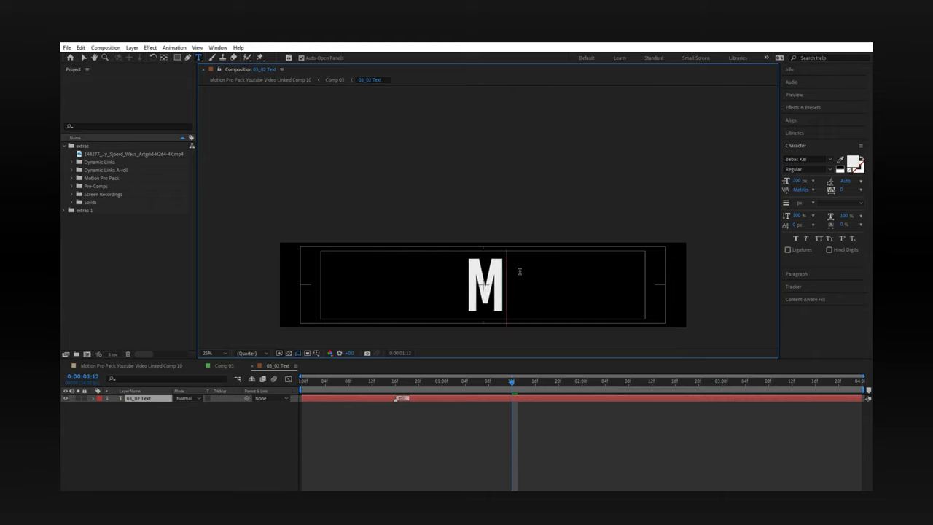
pyautogui.write('ORE SPEE')
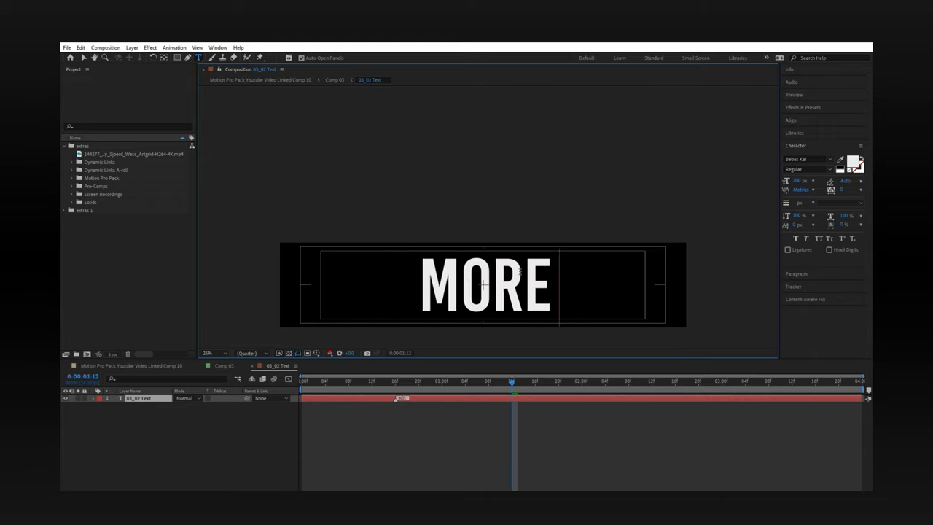
pyautogui.write('D')
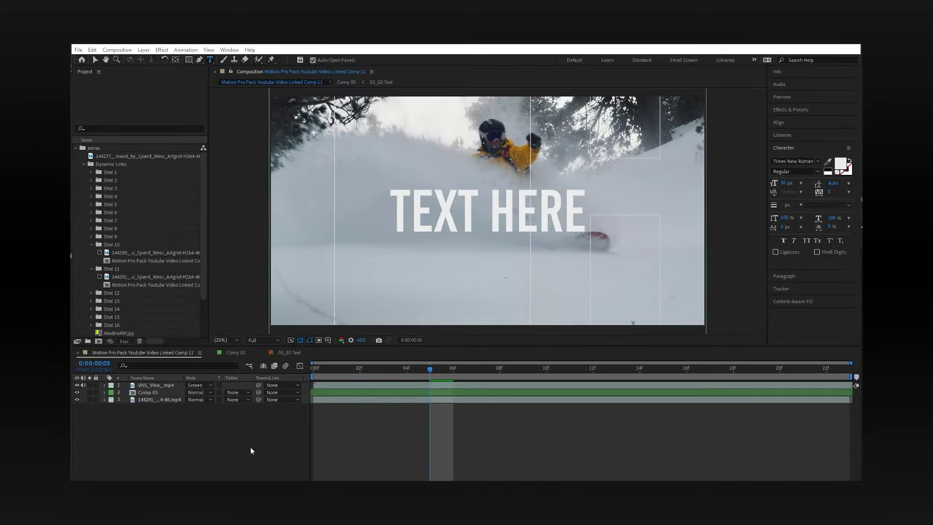
# - Replace the placeholder text in Comp 03's 03_03 Text composition with "MORE ENERGY"
pyautogui.click(235, 352)
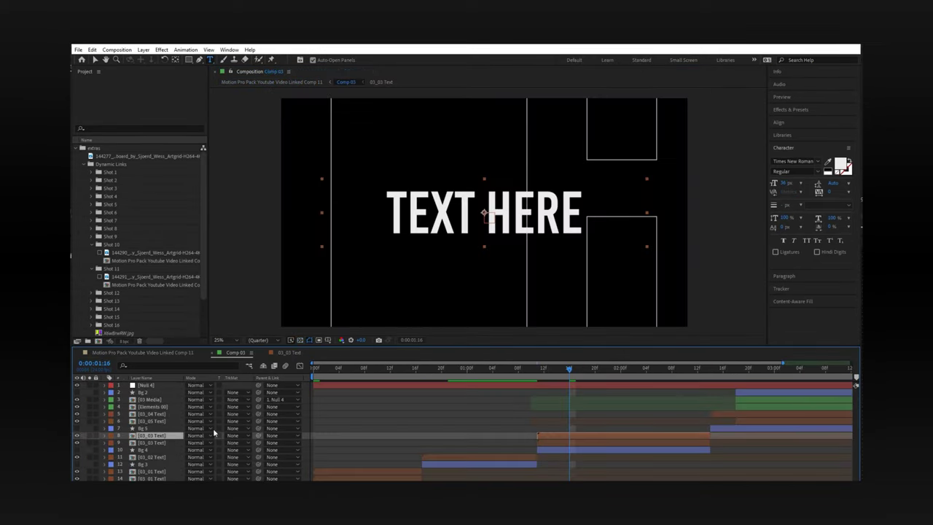
pyautogui.doubleClick(443, 226)
pyautogui.hotkey('ctrl', 't')
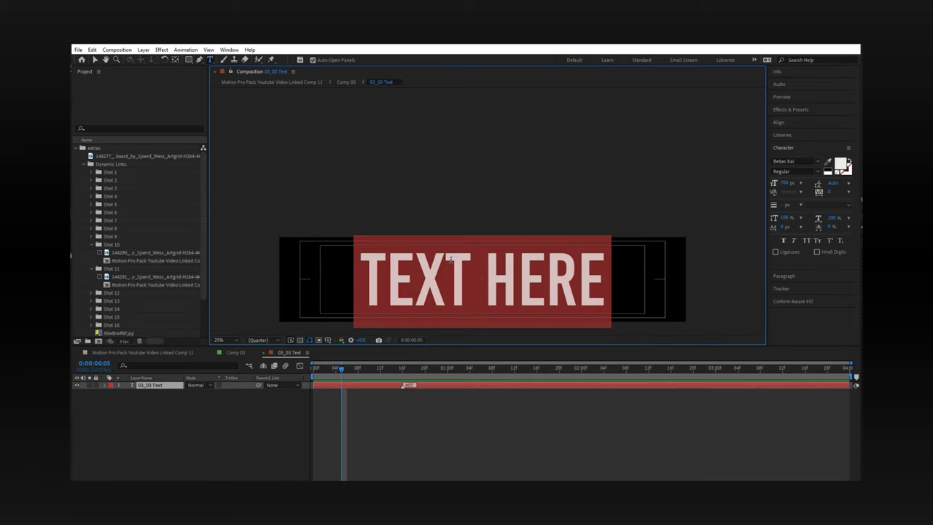
pyautogui.write('MORE ENERGY')
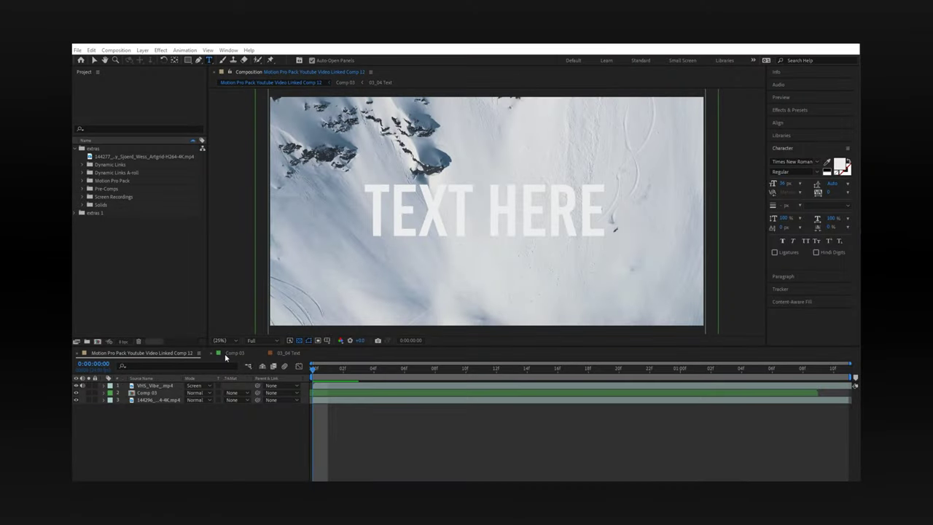
# - Replace the placeholder text in Comp 03's 03_04 Text composition with "FOR ALL LEVEL"
pyautogui.click(231, 354)
pyautogui.doubleClick(171, 417)
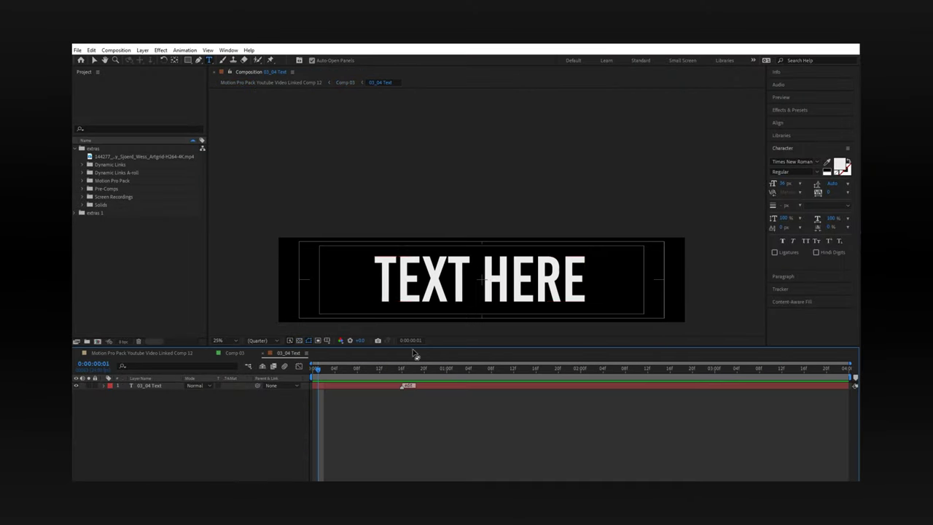
pyautogui.tripleClick(459, 291)
pyautogui.write('FOR ALL LEVEL')
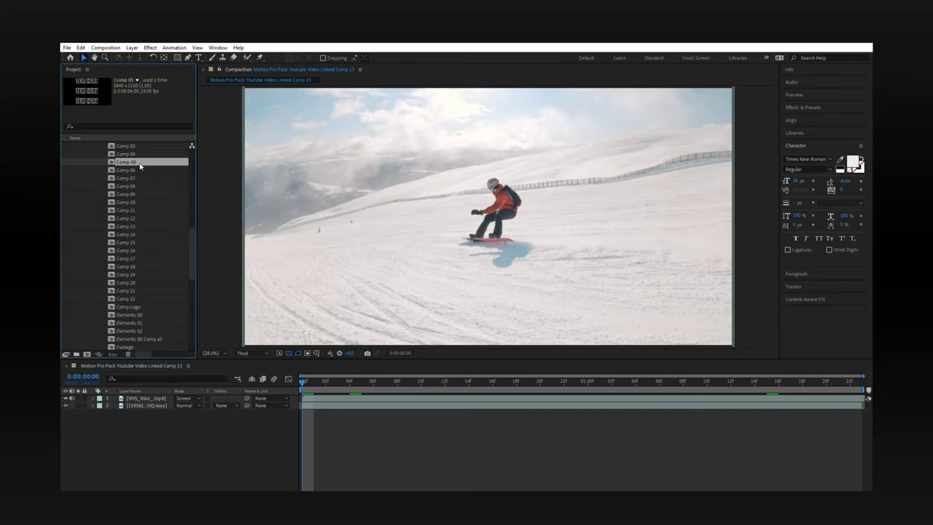
# - Add Comp 05 beneath the VHS_Vibe_.mp4 layer, change its 05_01 Text to "GET YOURS TODAY", and return to Linked Comp 13
pyautogui.moveTo(140, 167); pyautogui.dragTo(162, 405)
pyautogui.doubleClick(154, 408)
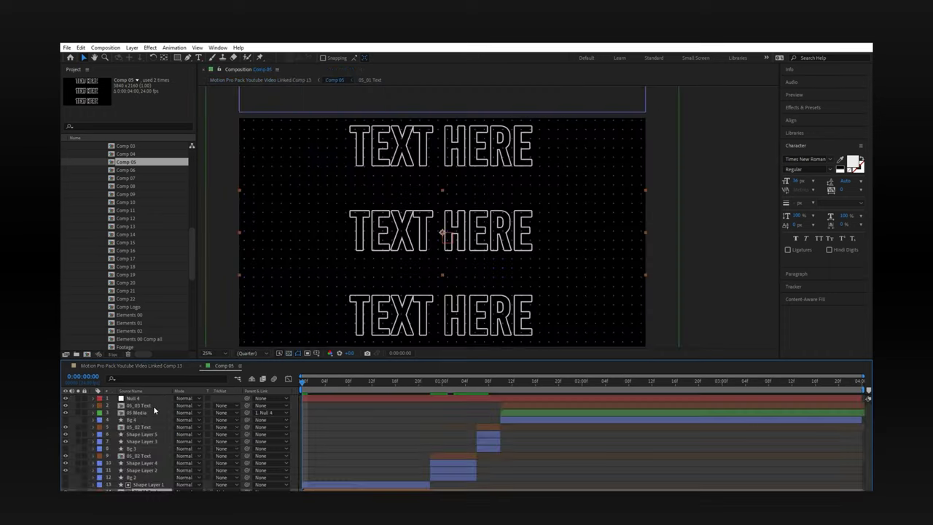
pyautogui.doubleClick(443, 234)
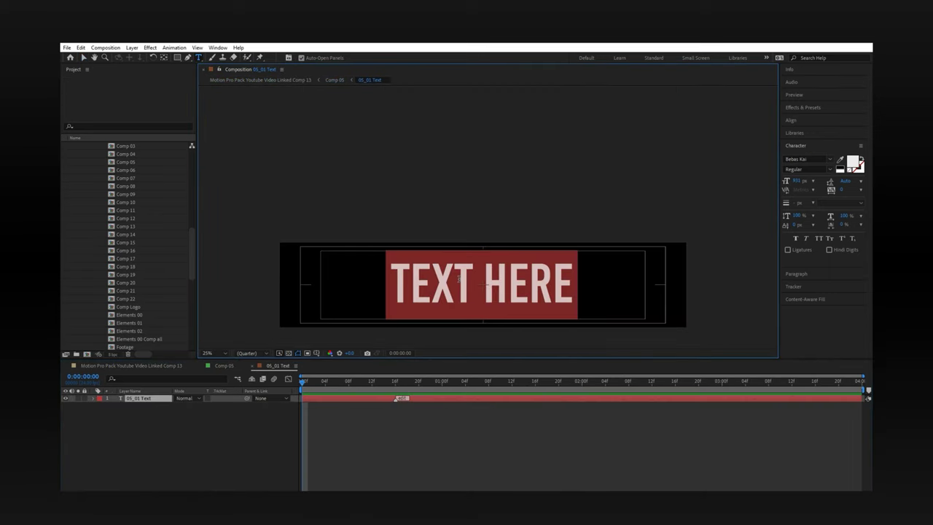
pyautogui.write('GET YOURS TODAY')
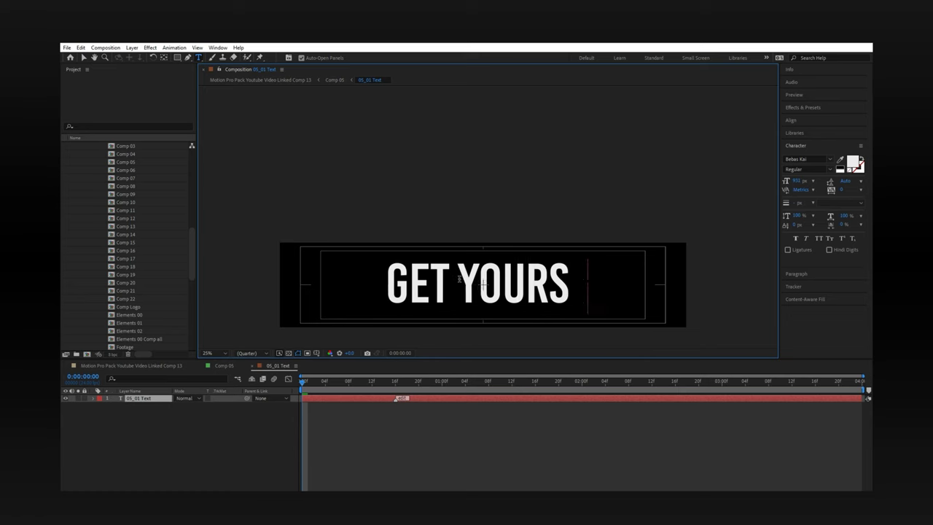
pyautogui.click(175, 367)
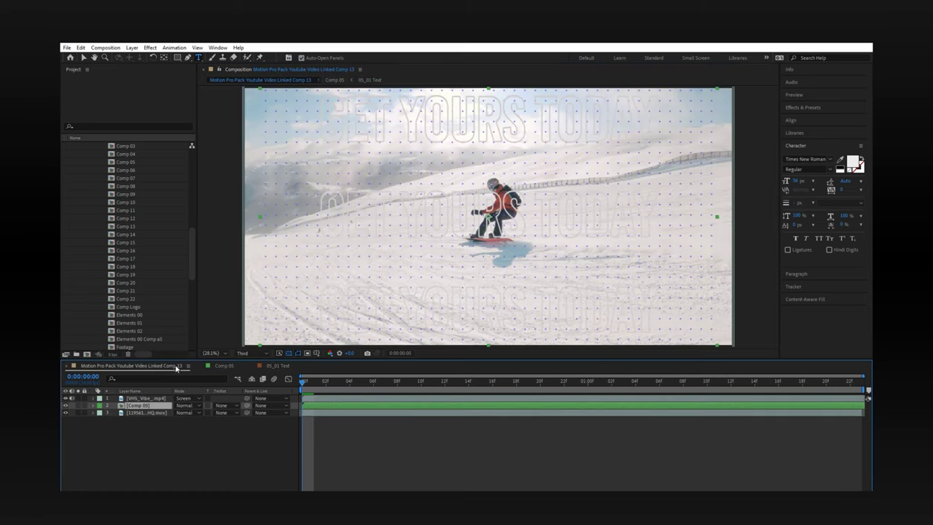
# - Place OverlayText_Style comp beneath the Comp 05 layer, preview it, and move the playhead near the start
pyautogui.scroll(-3, 143, 297)
pyautogui.scroll(-4, 145, 297)
pyautogui.moveTo(142, 282); pyautogui.dragTo(162, 409)
pyautogui.press('space')
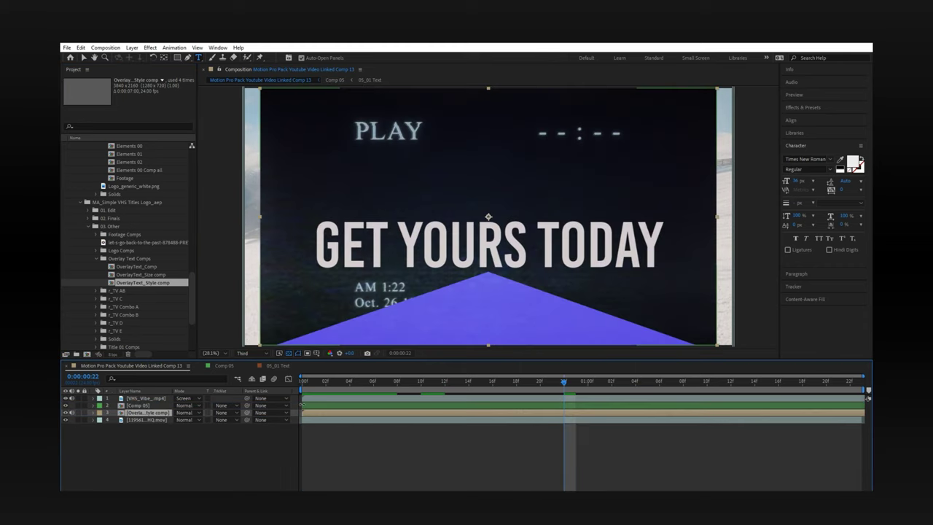
pyautogui.moveTo(303, 412); pyautogui.dragTo(355, 418)
pyautogui.click(320, 380)
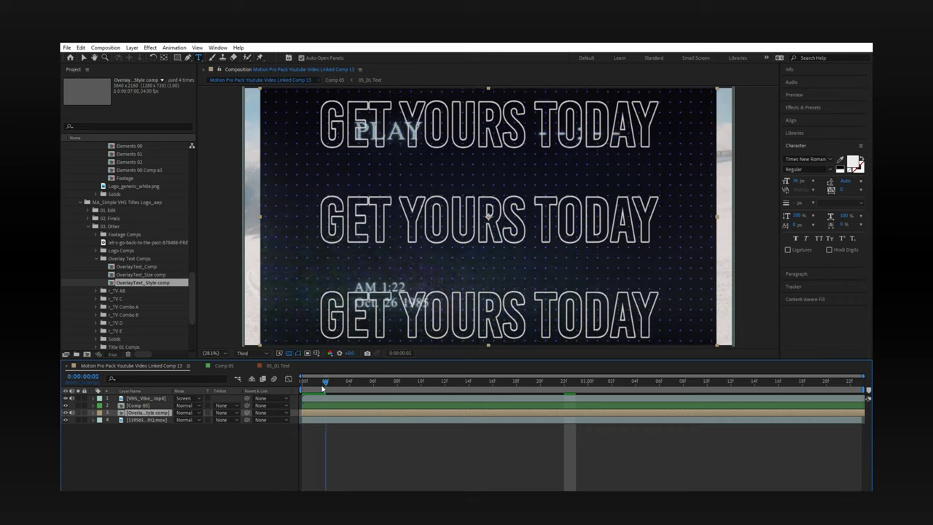
# - Scale the OverlayText_Style comp layer up to cover the frame and choose its blend mode
pyautogui.press('s')
pyautogui.moveTo(186, 420); pyautogui.dragTo(196, 421)
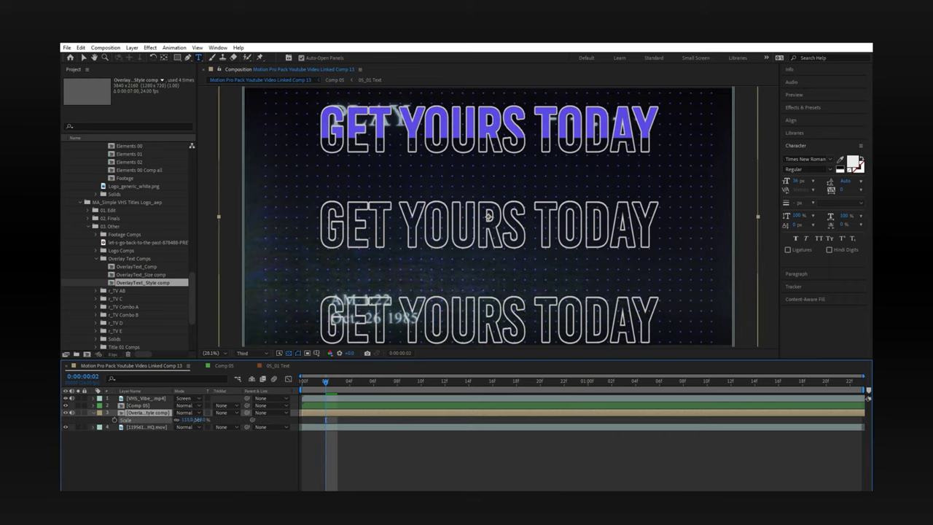
pyautogui.click(187, 413)
pyautogui.click(219, 153)
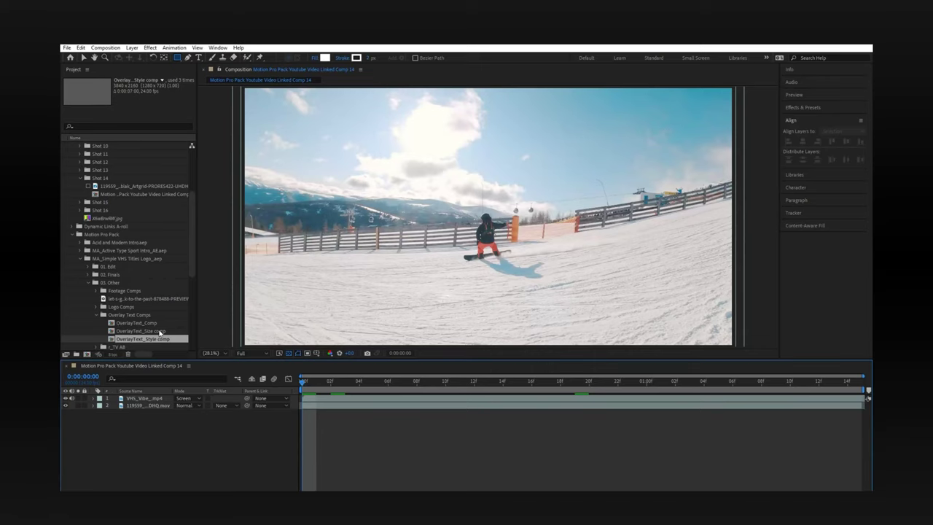
# - Add OverlayText_Style comp above the Linked Comp 14 snowboarder clip, scale it to 110%, and open its blend mode options
pyautogui.scroll(-4, 162, 335)
pyautogui.moveTo(149, 242); pyautogui.dragTo(160, 405)
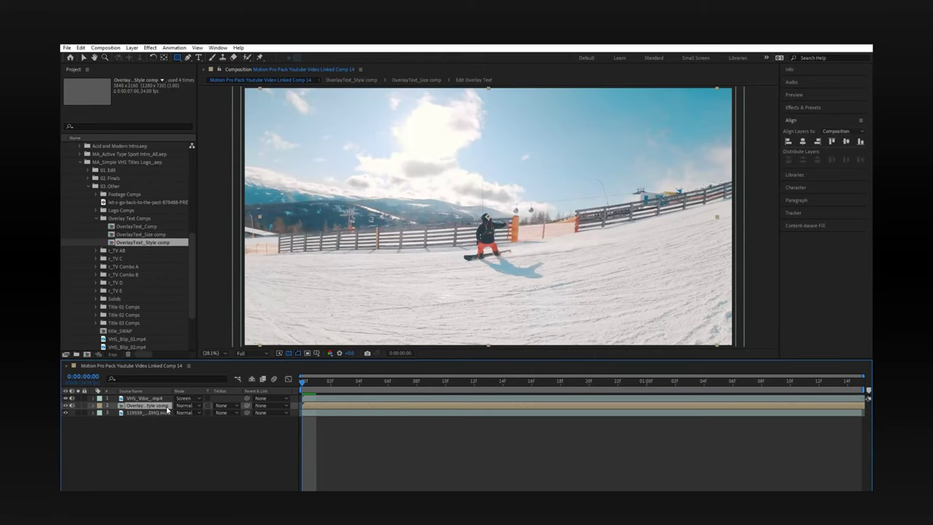
pyautogui.press('s')
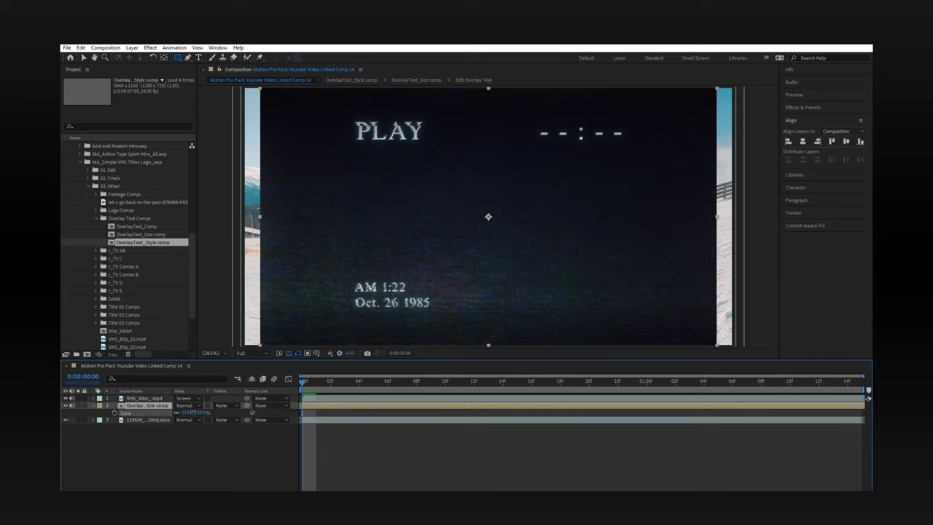
pyautogui.click(186, 406)
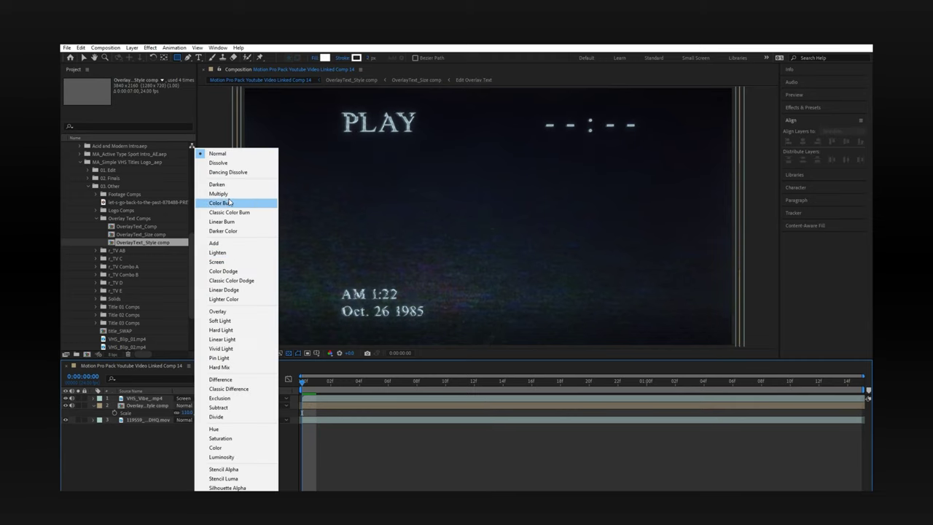
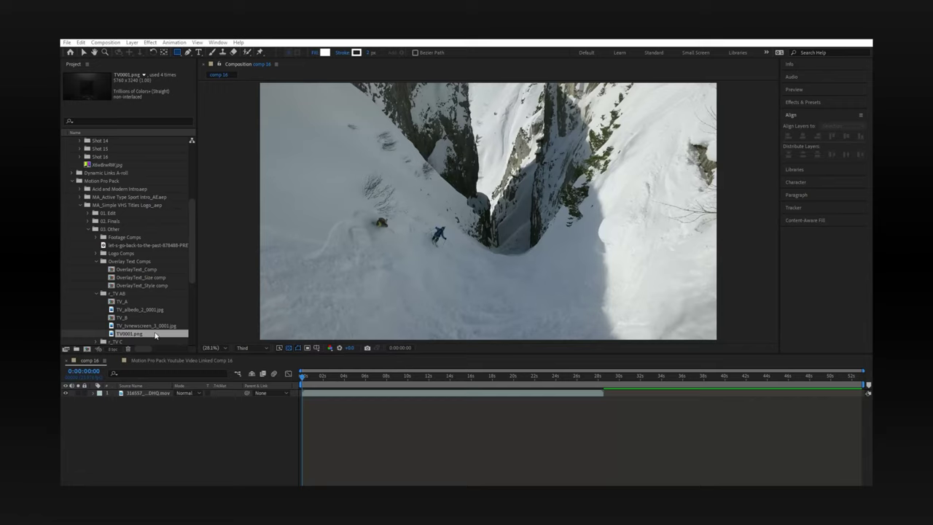
# - Place TV0001.png from the r_TV AB folder of MA_Simple VHS Titles Logo_.aep above the snowboarding clip in comp 16
pyautogui.scroll(10, 119, 208)
pyautogui.click(120, 152)
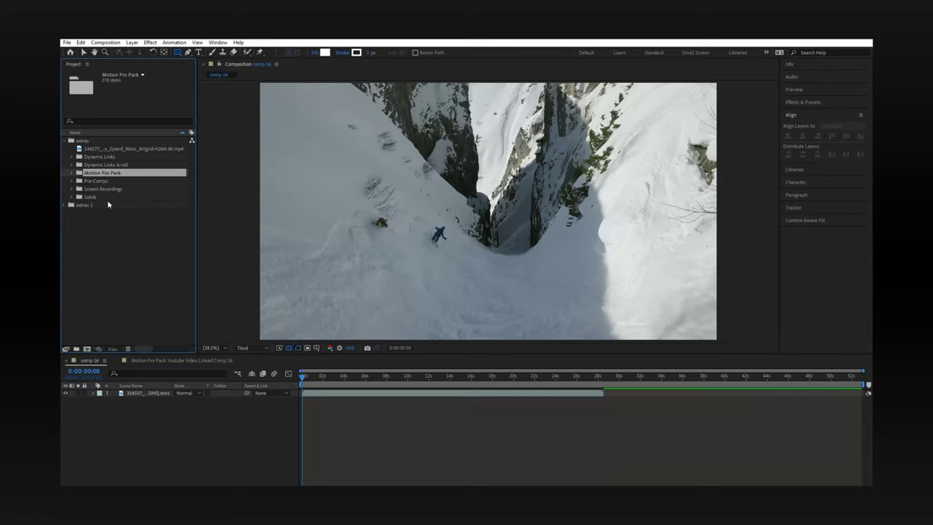
pyautogui.doubleClick(117, 197)
pyautogui.click(88, 221)
pyautogui.scroll(-3, 122, 286)
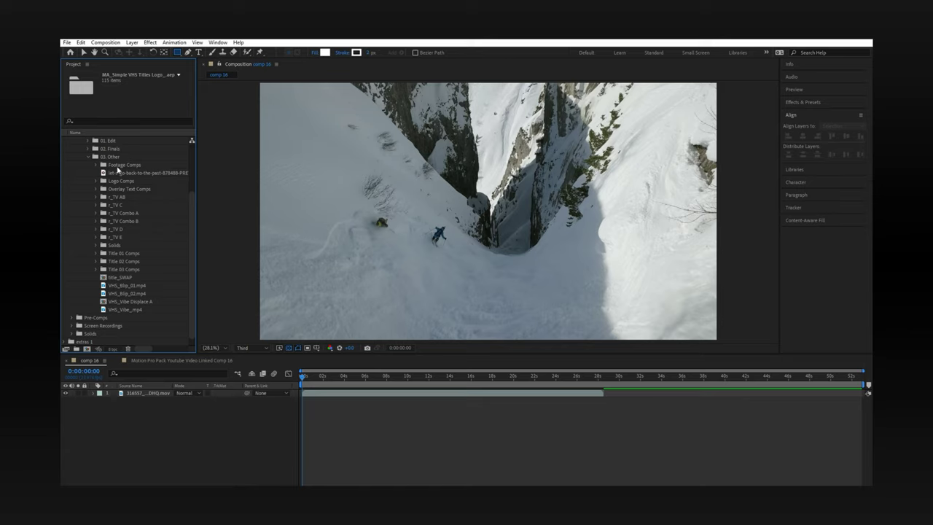
pyautogui.doubleClick(125, 198)
pyautogui.moveTo(129, 236); pyautogui.dragTo(393, 471)
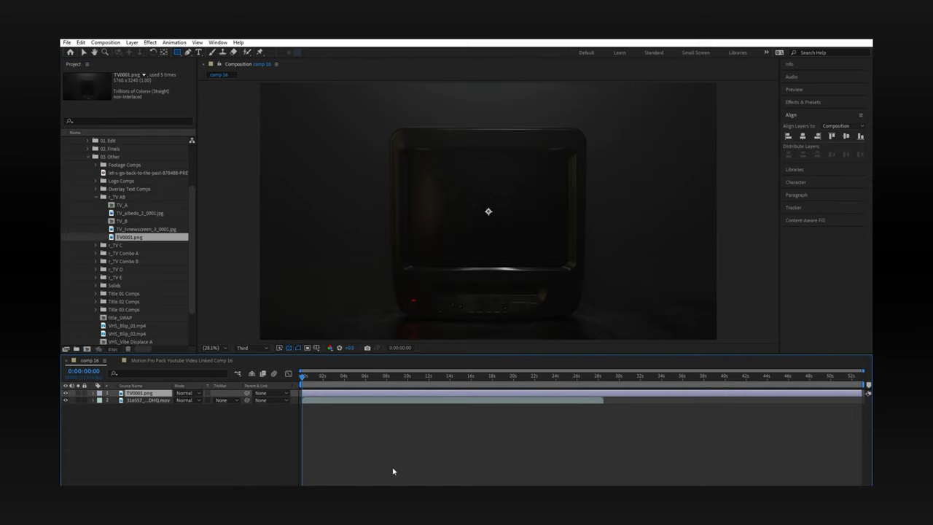
# - Draw a closed rounded-rectangle mask on the TV0001.png layer with the Pen tool, following the edge of the TV's screen
pyautogui.press('g')
pyautogui.scroll(2, 425, 163)
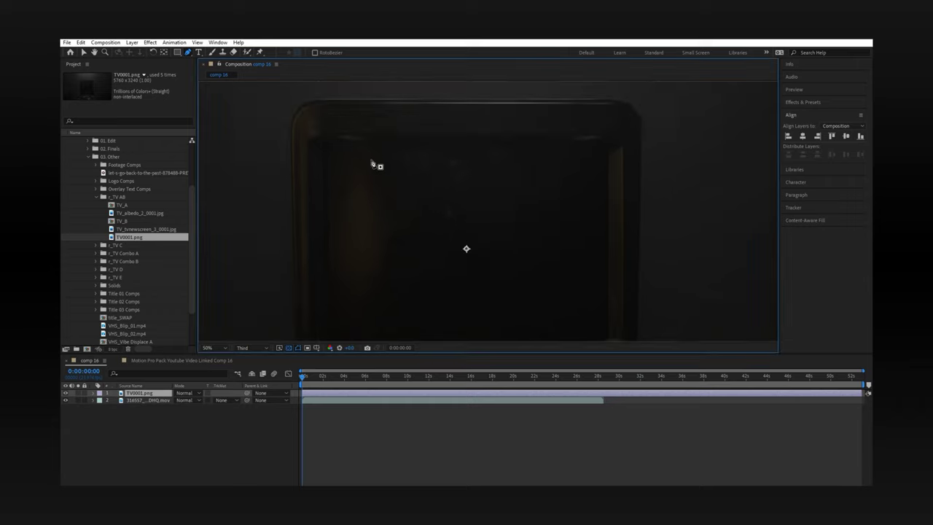
pyautogui.click(325, 171)
pyautogui.moveTo(349, 141); pyautogui.dragTo(368, 141)
pyautogui.moveTo(611, 175); pyautogui.dragTo(611, 191)
pyautogui.scroll(-4, 611, 191)
pyautogui.click(610, 211)
pyautogui.click(592, 232)
pyautogui.click(347, 231)
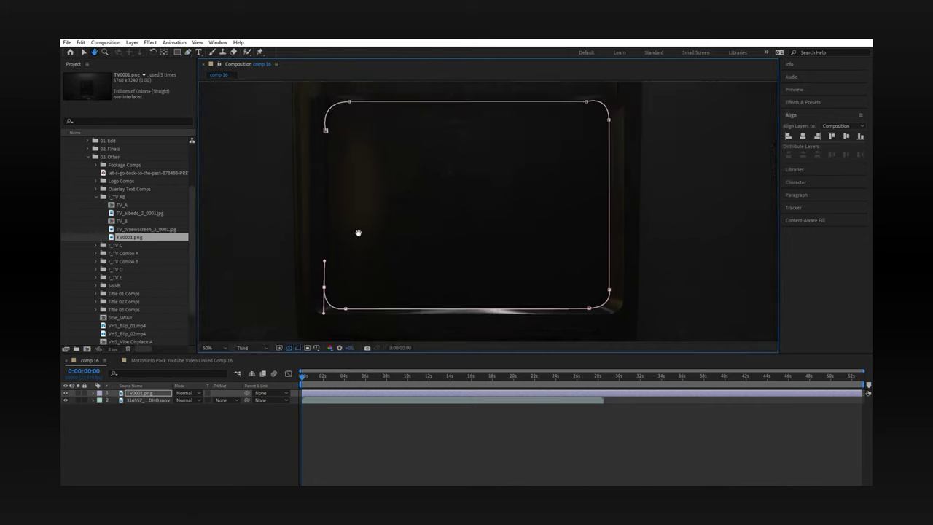
pyautogui.scroll(4, 358, 183)
pyautogui.click(326, 145)
# - Set Mask 1 of the TV0001.png layer to Subtract and fit the whole composition in the viewer
pyautogui.click(92, 393)
pyautogui.click(187, 407)
pyautogui.click(197, 439)
pyautogui.click(207, 348)
pyautogui.click(212, 352)
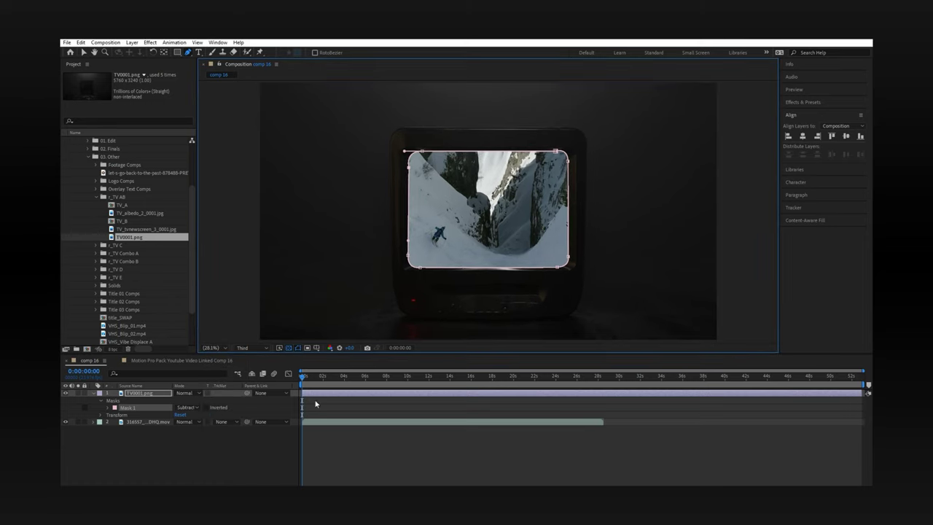
# - Keyframe the TV0001.png layer's Scale from 293% at the start to 100% at 0:00:03:10
pyautogui.press('s')
pyautogui.click(338, 376)
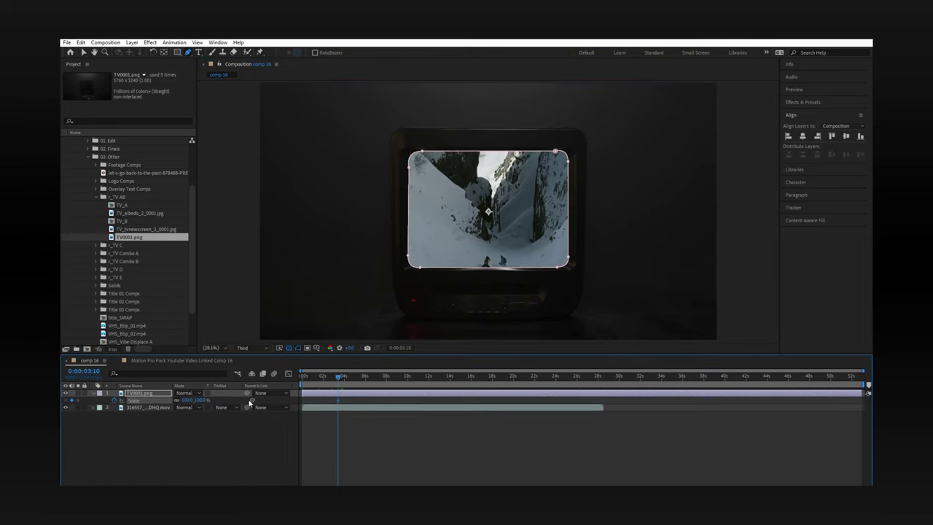
pyautogui.press('Home')
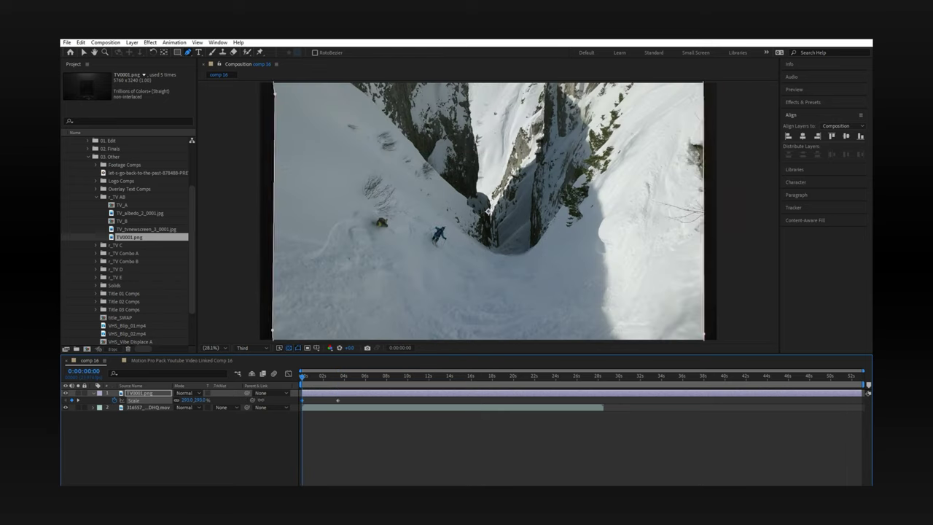
pyautogui.click(264, 437)
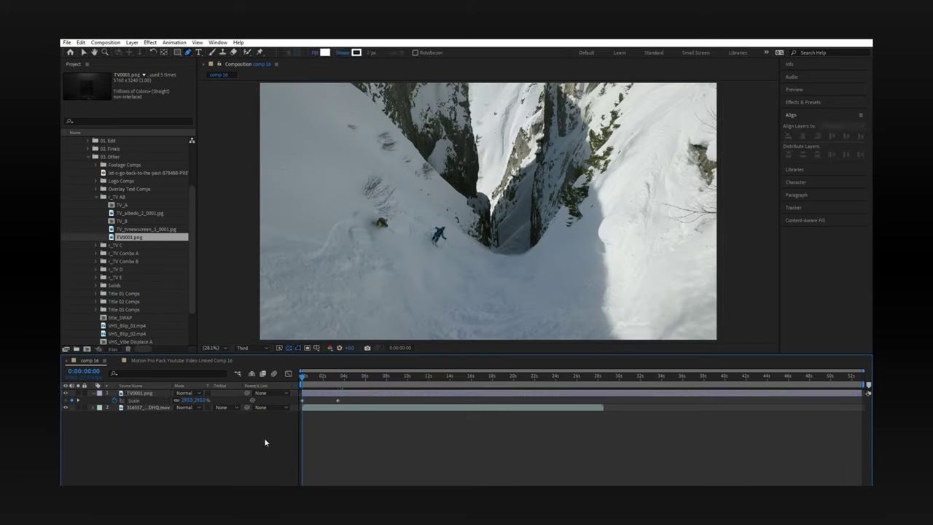
# - Add VHS_Vibe_.mp4 beneath the TV0001.png layer, fit it to the frame with the Screen blend mode, and duplicate it
pyautogui.scroll(-2, 175, 331)
pyautogui.moveTo(127, 301); pyautogui.dragTo(153, 401)
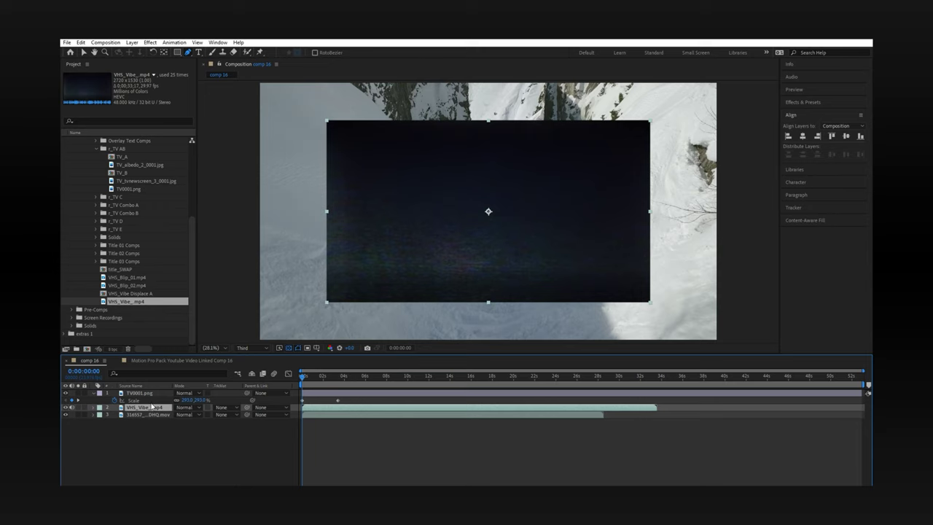
pyautogui.press('s')
pyautogui.hotkey('ctrl', 'alt', 'f')
pyautogui.click(186, 400)
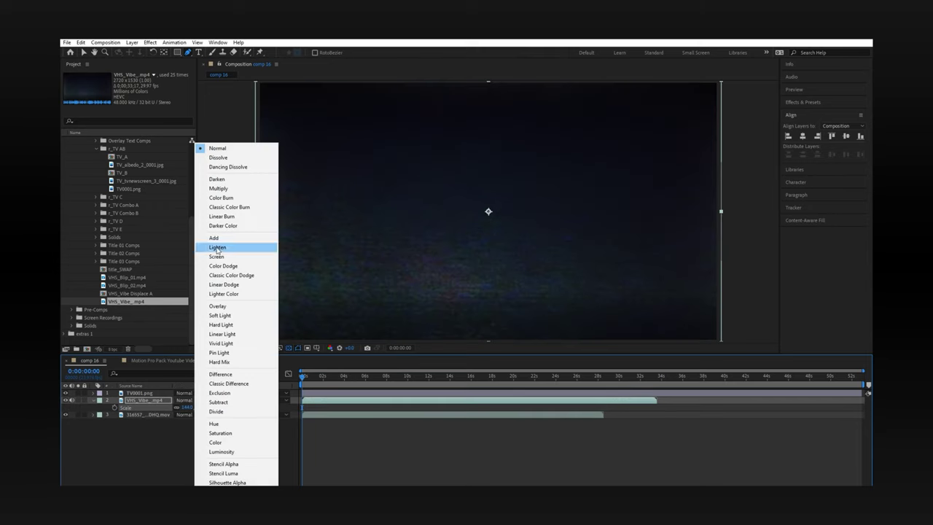
pyautogui.click(223, 252)
pyautogui.hotkey('ctrl', 'd')
pyautogui.press('s')
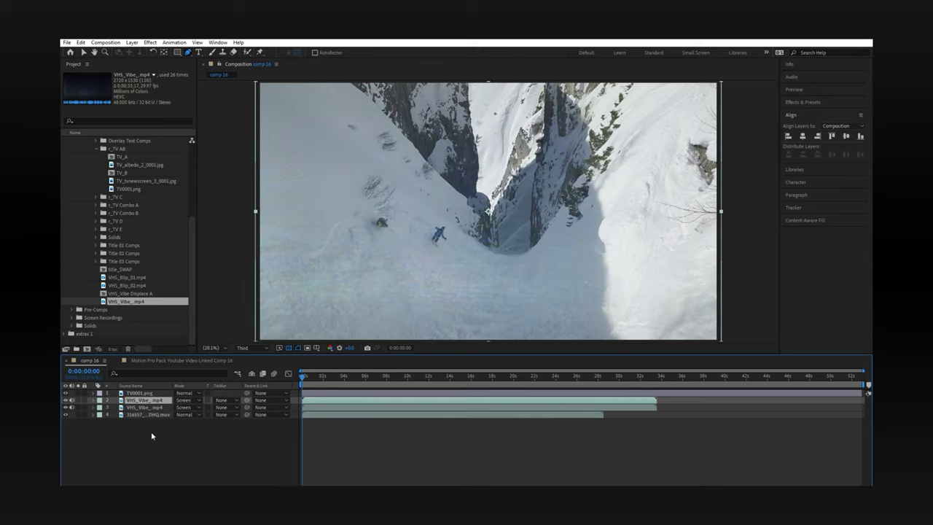
# - Add VHS_Blip_01.mp4 beneath the TV0001.png layer in Screen mode, fit it to the frame, and rotate it 180°
pyautogui.click(137, 278)
pyautogui.moveTo(137, 280); pyautogui.dragTo(157, 399)
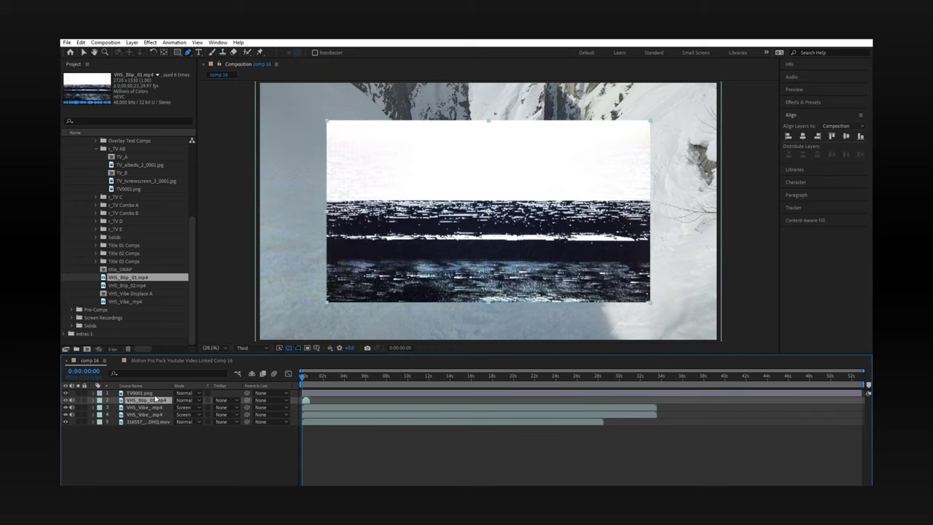
pyautogui.click(186, 400)
pyautogui.click(219, 261)
pyautogui.press('r')
pyautogui.hotkey('ctrl', 'alt', 'f')
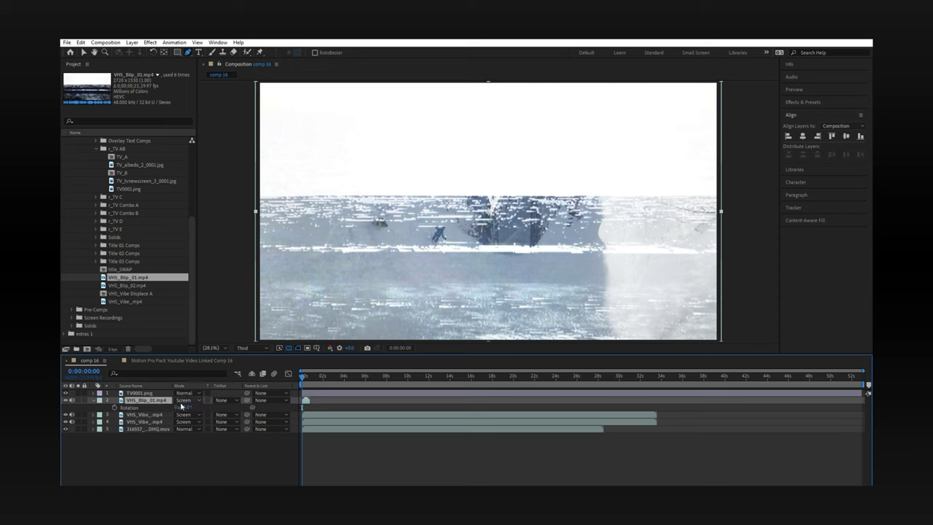
pyautogui.moveTo(181, 406); pyautogui.dragTo(224, 448)
pyautogui.click(225, 449)
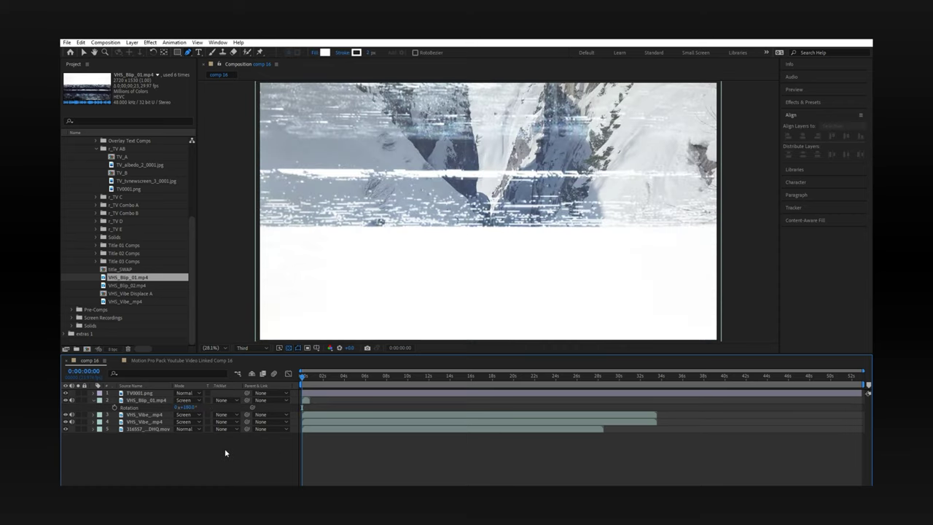
pyautogui.click(93, 401)
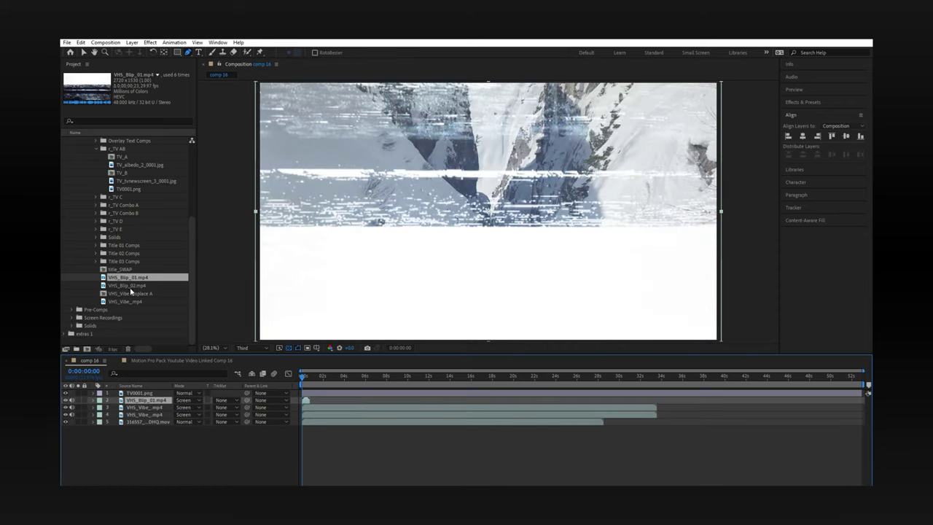
# - Replace the VHS_Blip_01.mp4 layer with VHS_Blip_02.mp4, scale it up to cover the frame, and set its blend mode to Screen
pyautogui.moveTo(128, 285); pyautogui.dragTo(156, 399)
pyautogui.click(150, 407)
pyautogui.press('Delete')
pyautogui.click(164, 401)
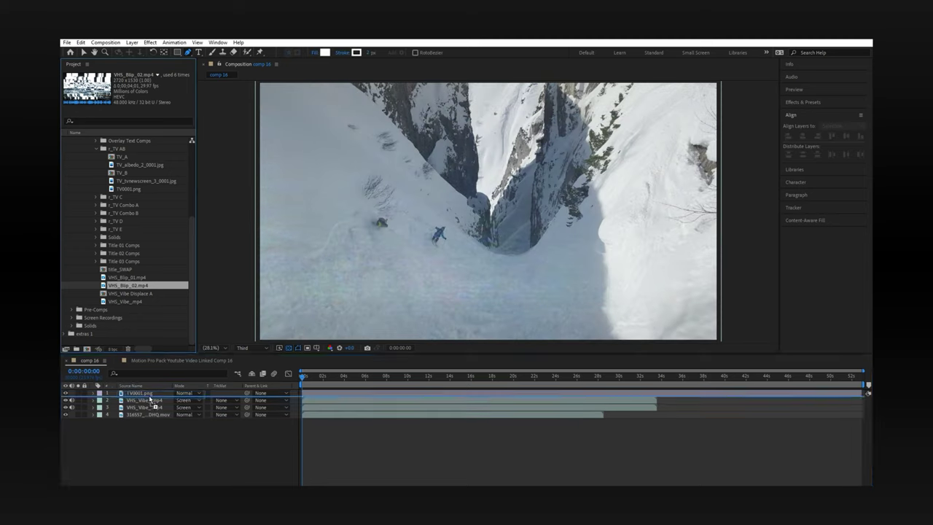
pyautogui.press('s')
pyautogui.moveTo(186, 407); pyautogui.dragTo(211, 407)
pyautogui.click(189, 400)
pyautogui.click(224, 264)
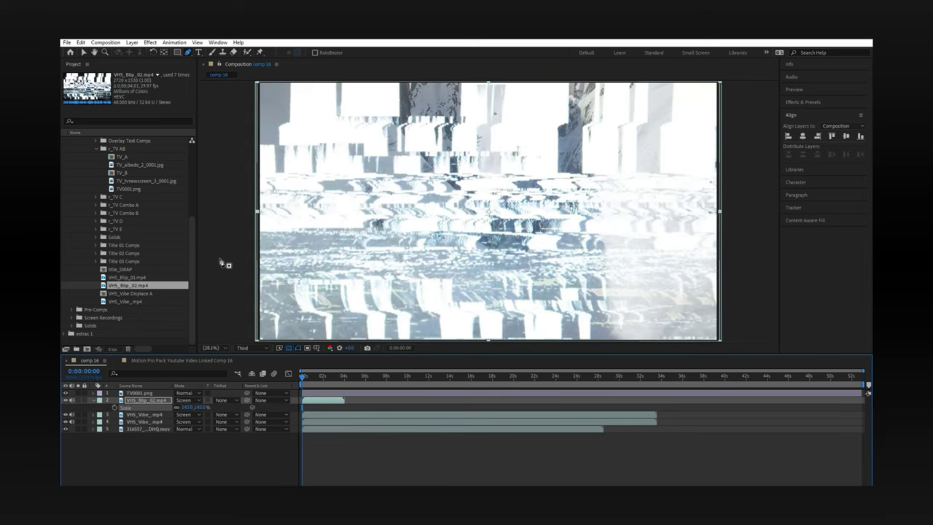
# - Move the VHS_Blip_02.mp4 layer to start just after the TV's second Scale keyframe, and preview the result
pyautogui.click(93, 400)
pyautogui.moveTo(310, 401); pyautogui.dragTo(358, 380)
pyautogui.click(249, 455)
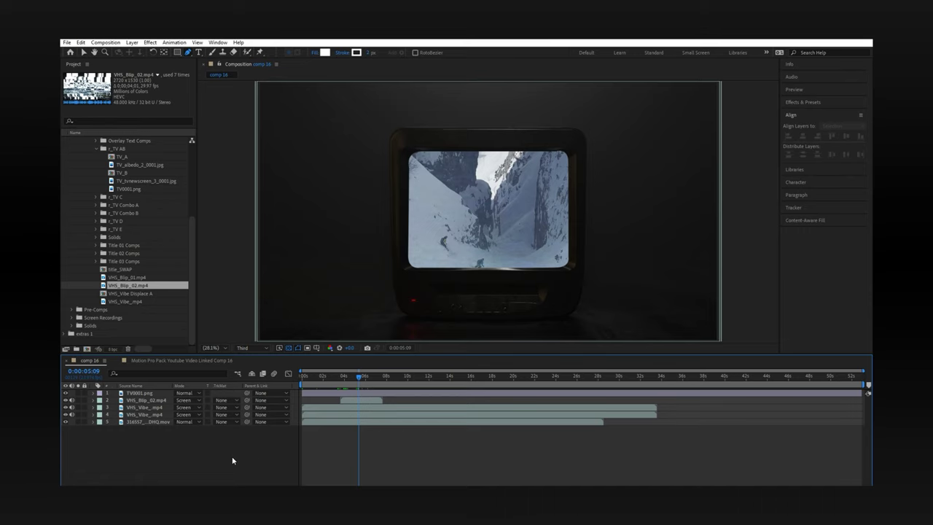
# - Duplicate the TV0001.png layer, remove the copy's mask, and change the copy's blend mode
pyautogui.click(153, 393)
pyautogui.hotkey('ctrl', 'd')
pyautogui.click(93, 393)
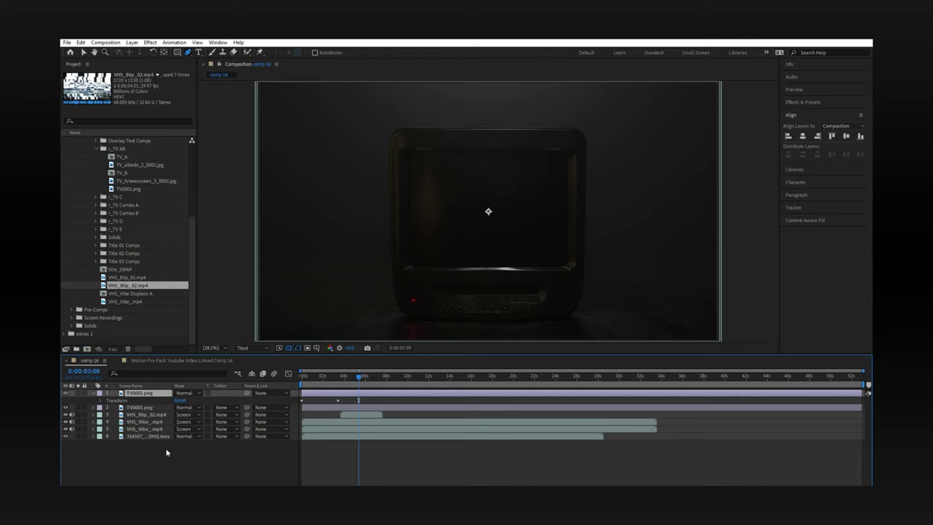
pyautogui.click(185, 393)
pyautogui.click(228, 194)
pyautogui.moveTo(177, 400); pyautogui.dragTo(139, 392)
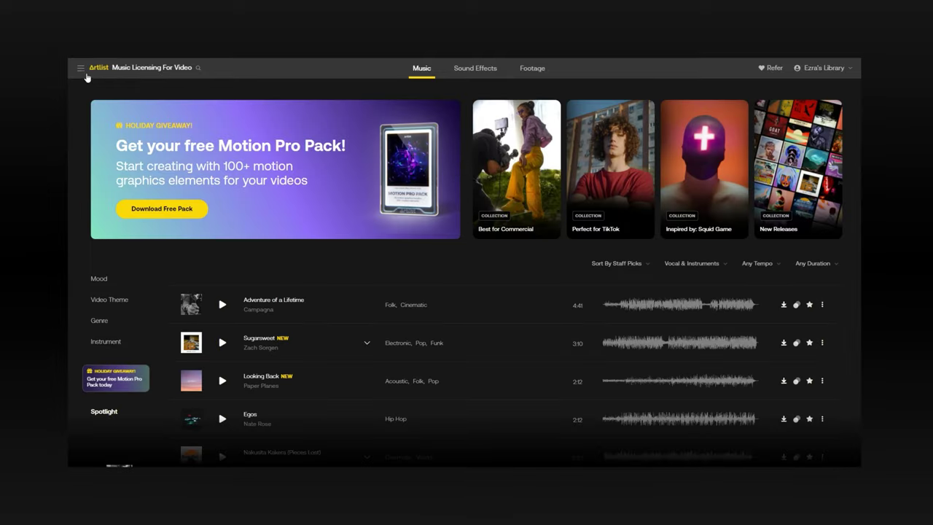
# - Switch to the Artlist website and open its main navigation menu
pyautogui.click(81, 70)
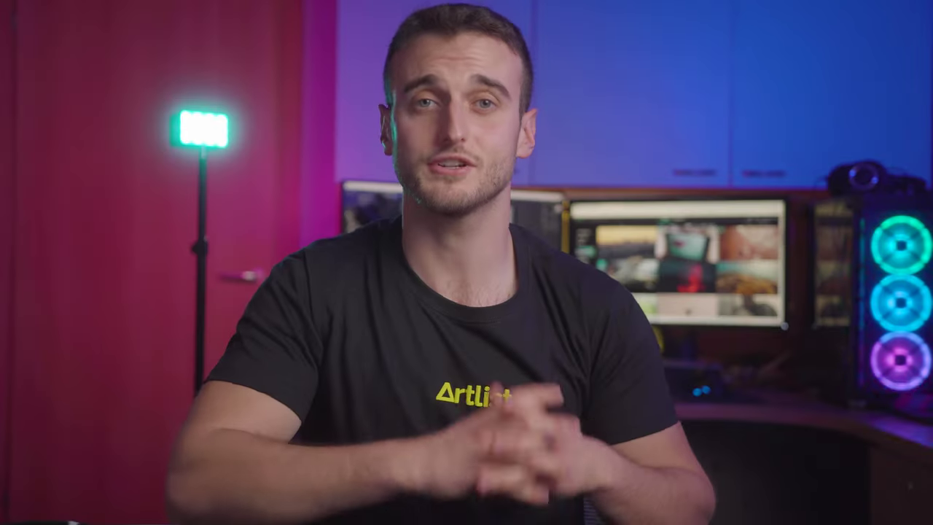